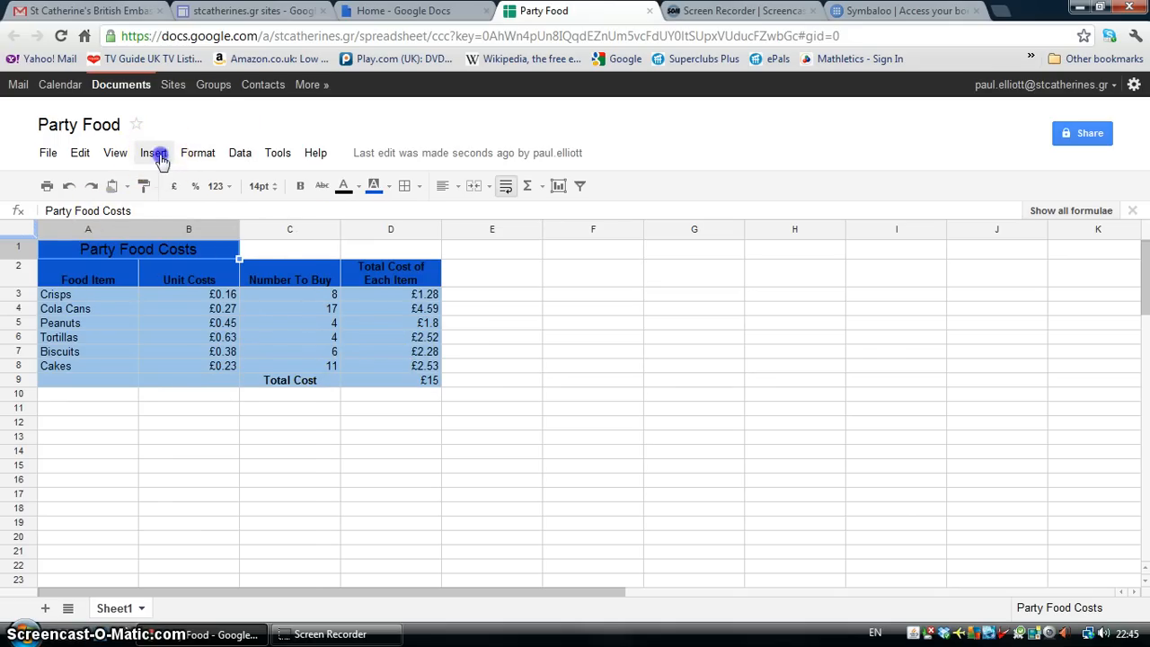
# Start a new chart and set its data to the two ranges A3:A8 and D3:D8.
pyautogui.click(161, 160)
pyautogui.click(176, 442)
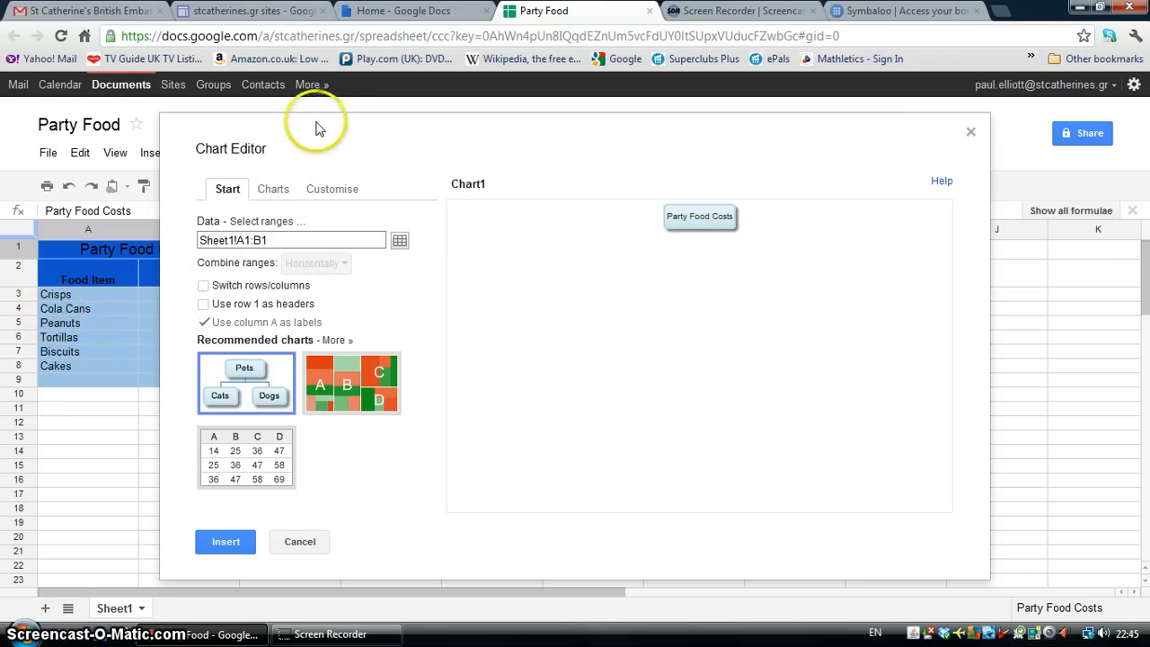
pyautogui.moveTo(454, 126); pyautogui.dragTo(737, 111)
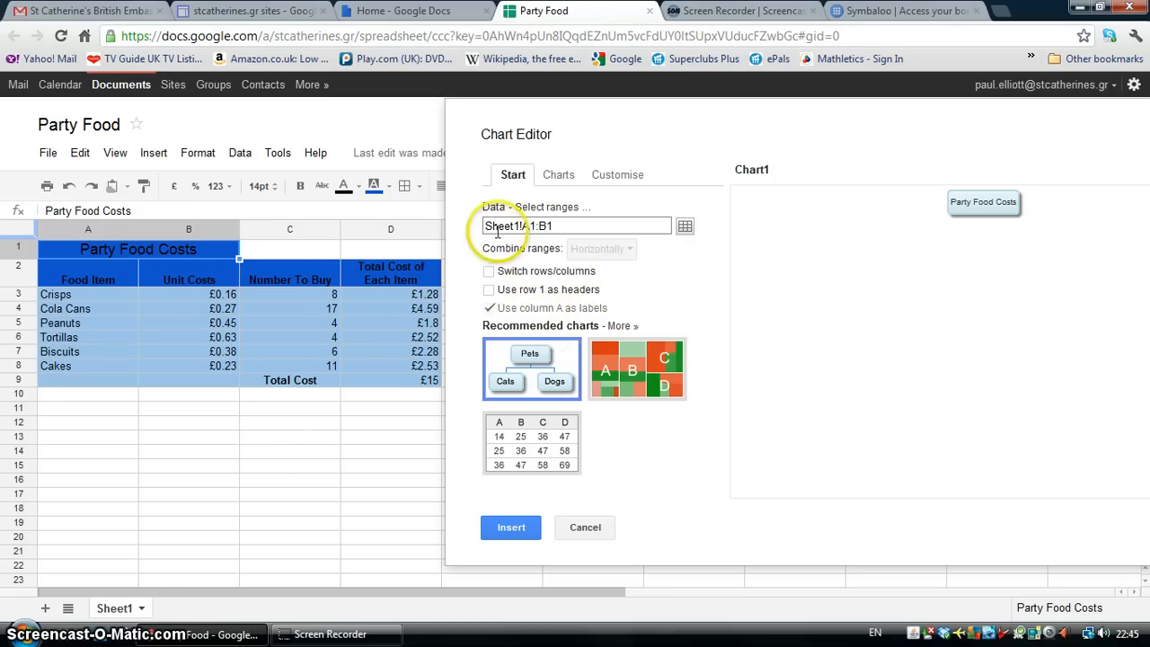
pyautogui.click(550, 208)
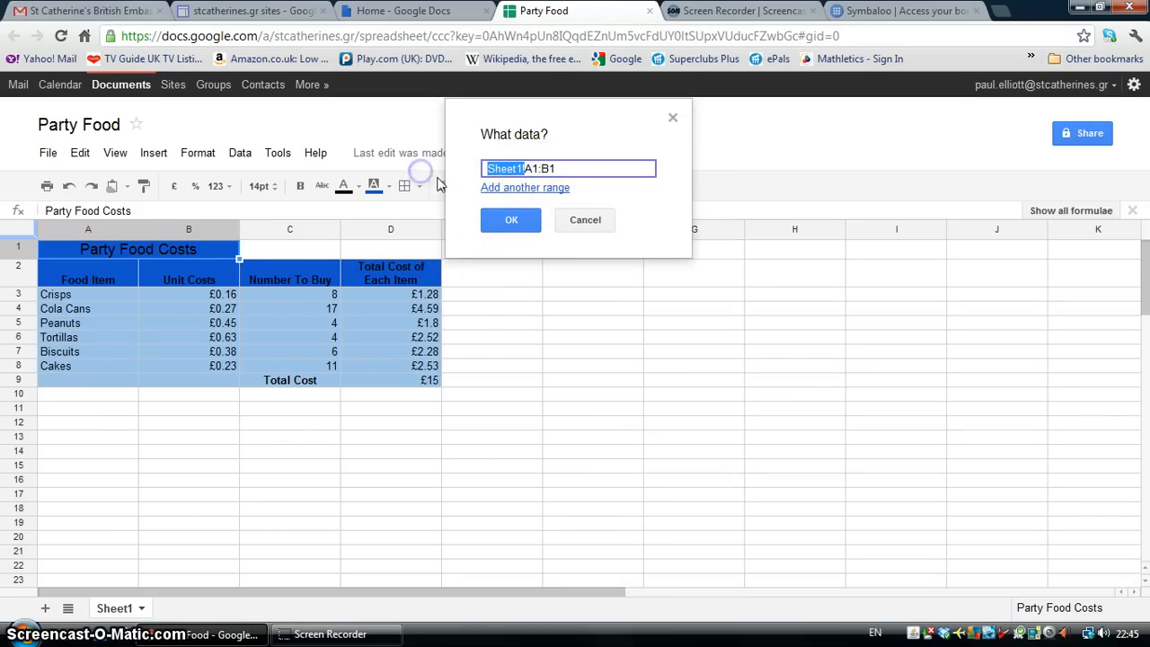
pyautogui.press('BackSpace')
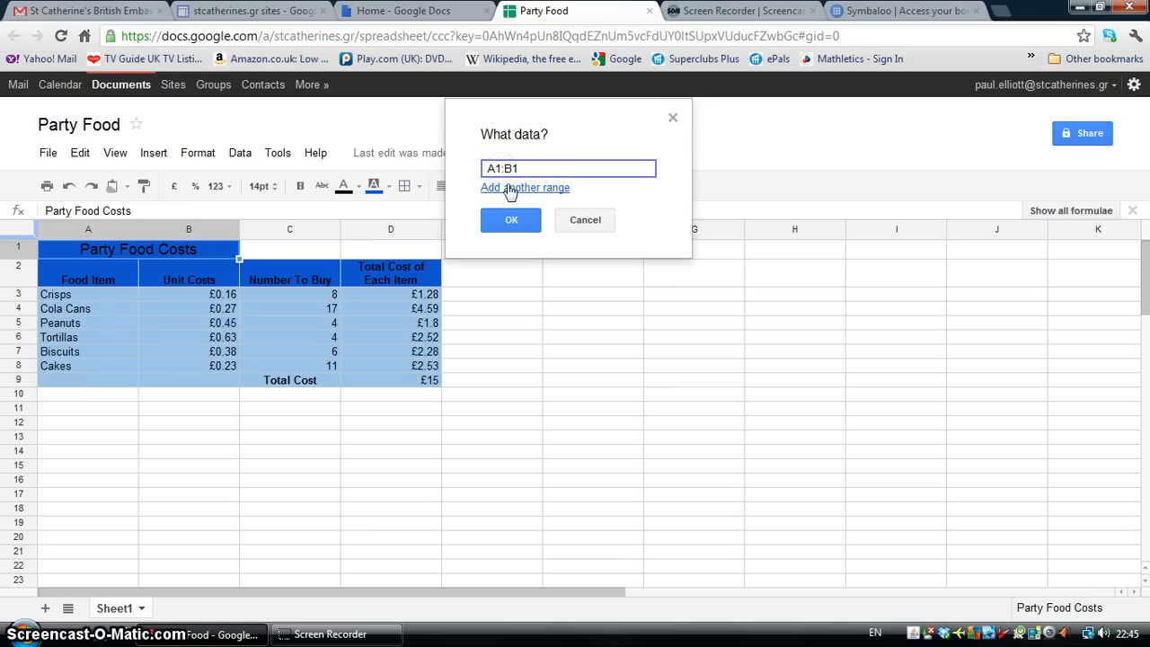
pyautogui.click(515, 169)
pyautogui.press('BackSpace')
pyautogui.click(522, 190)
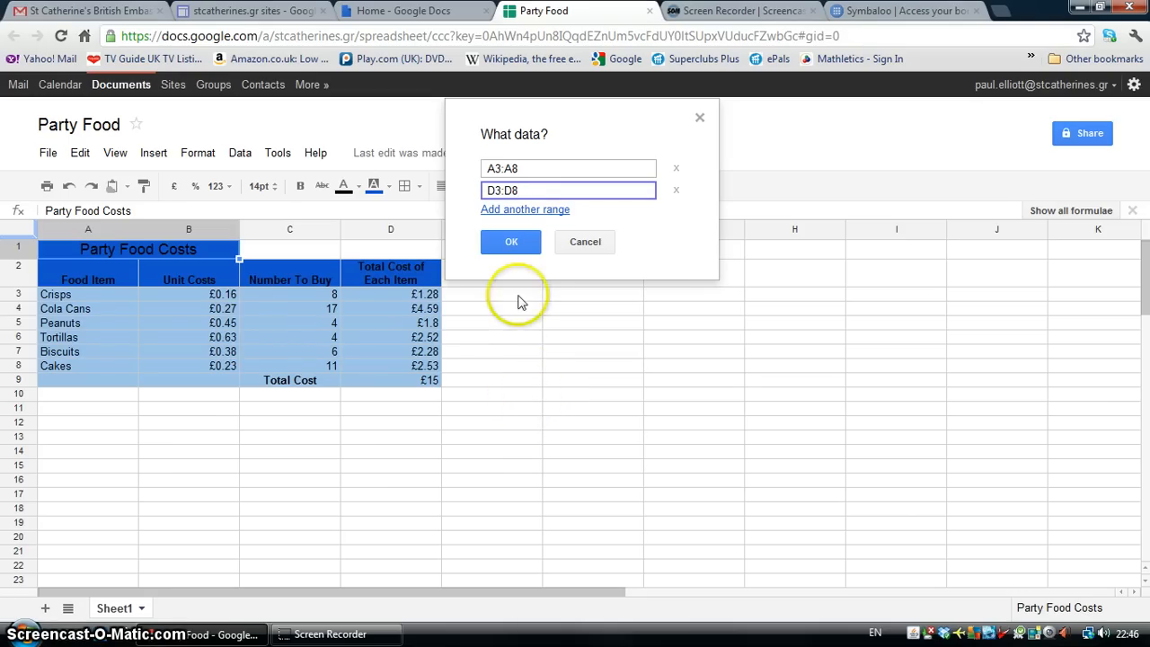
pyautogui.click(512, 243)
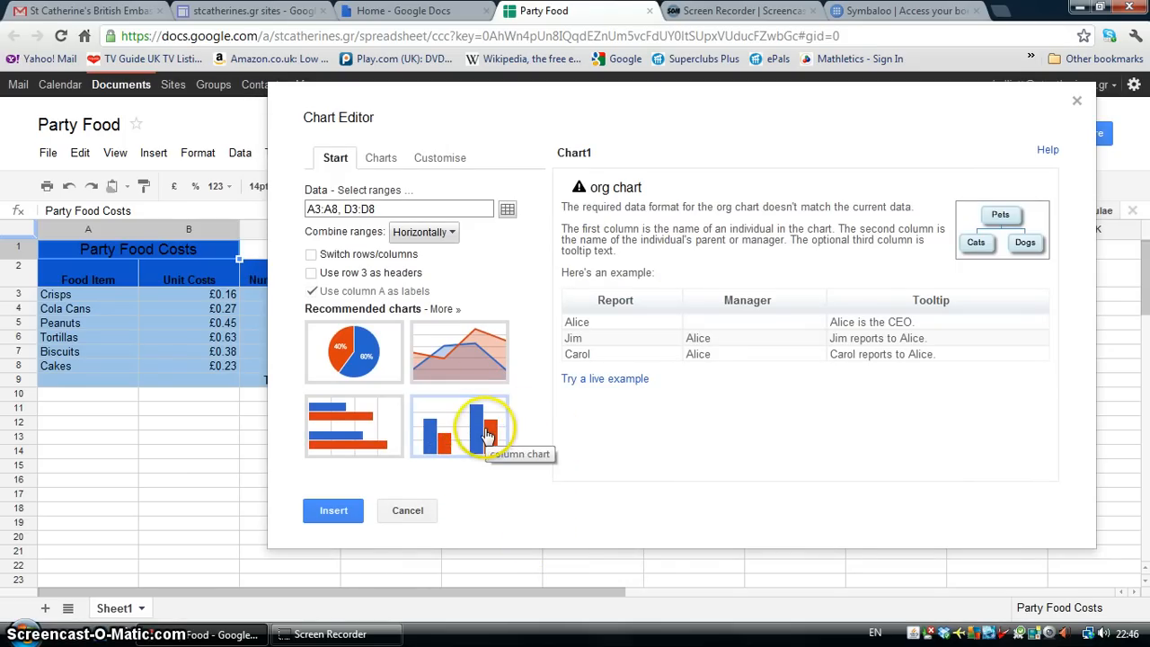
# Make it a column chart with rows and columns switched, without using row 3 as labels.
pyautogui.click(481, 435)
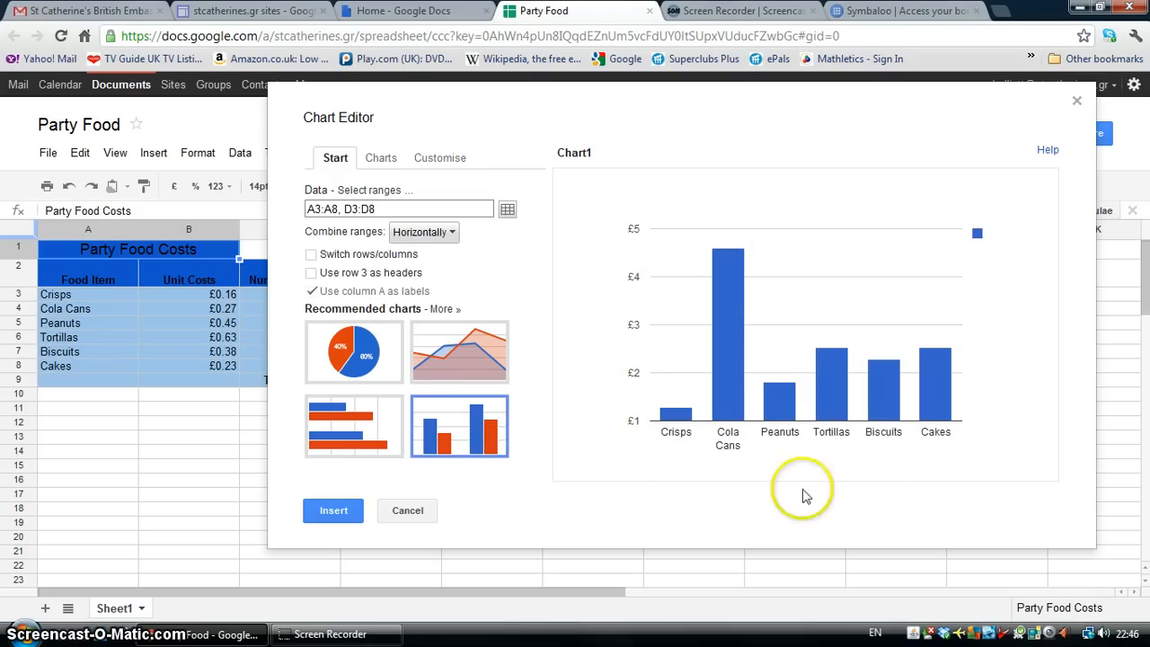
pyautogui.click(311, 254)
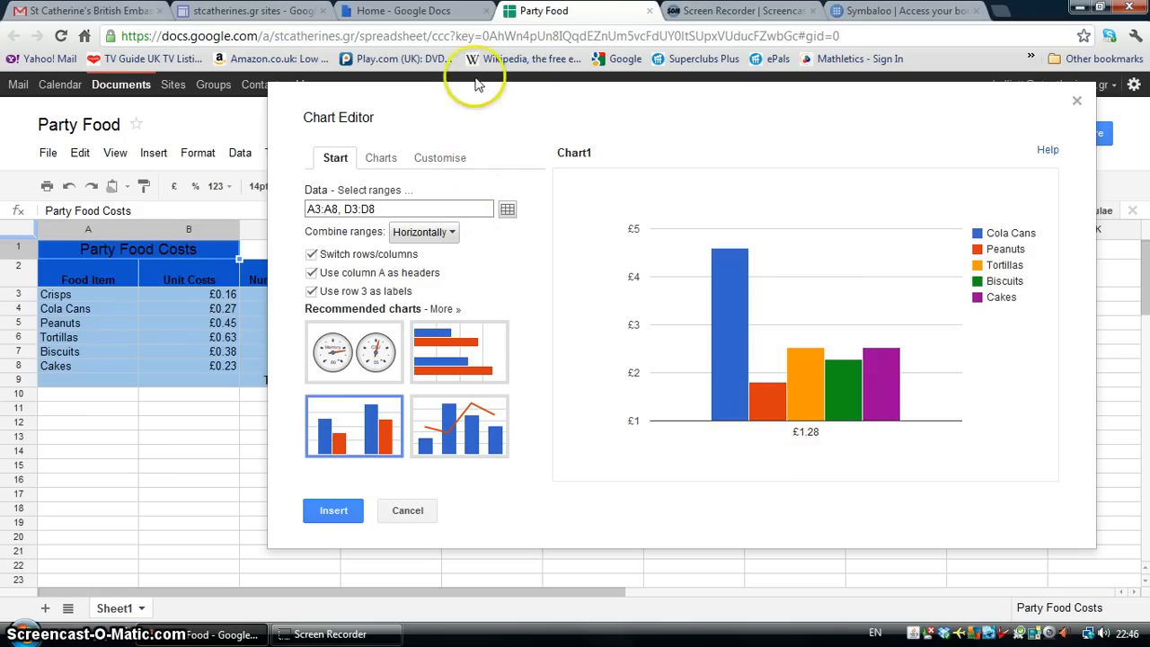
pyautogui.moveTo(467, 108); pyautogui.dragTo(381, 139)
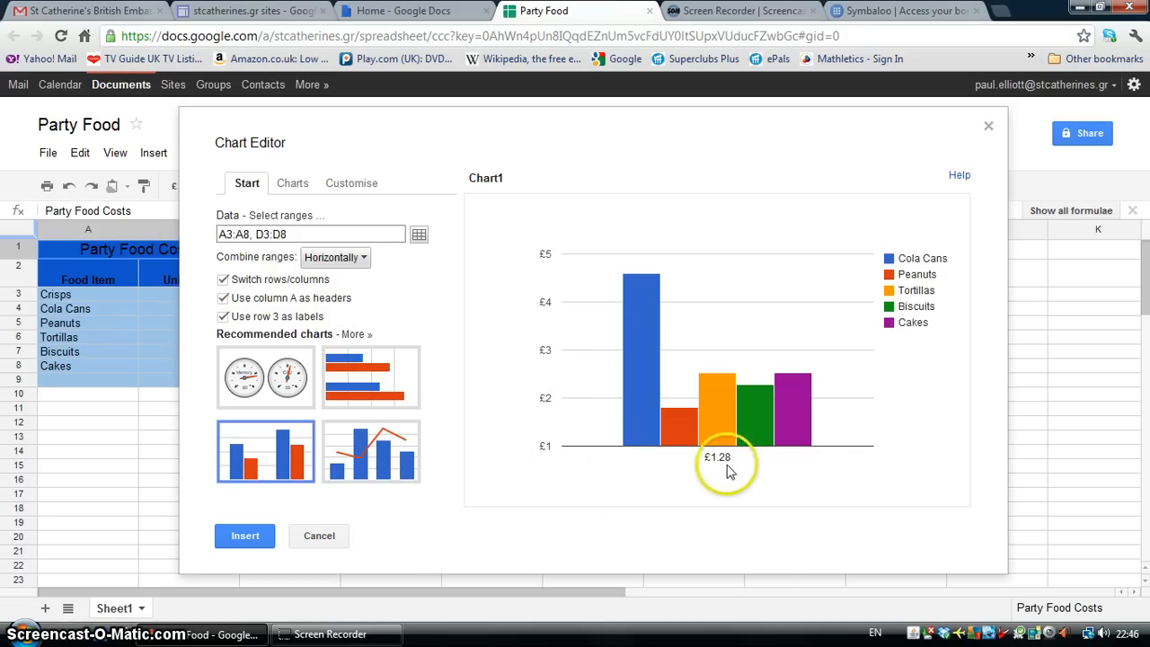
pyautogui.click(223, 316)
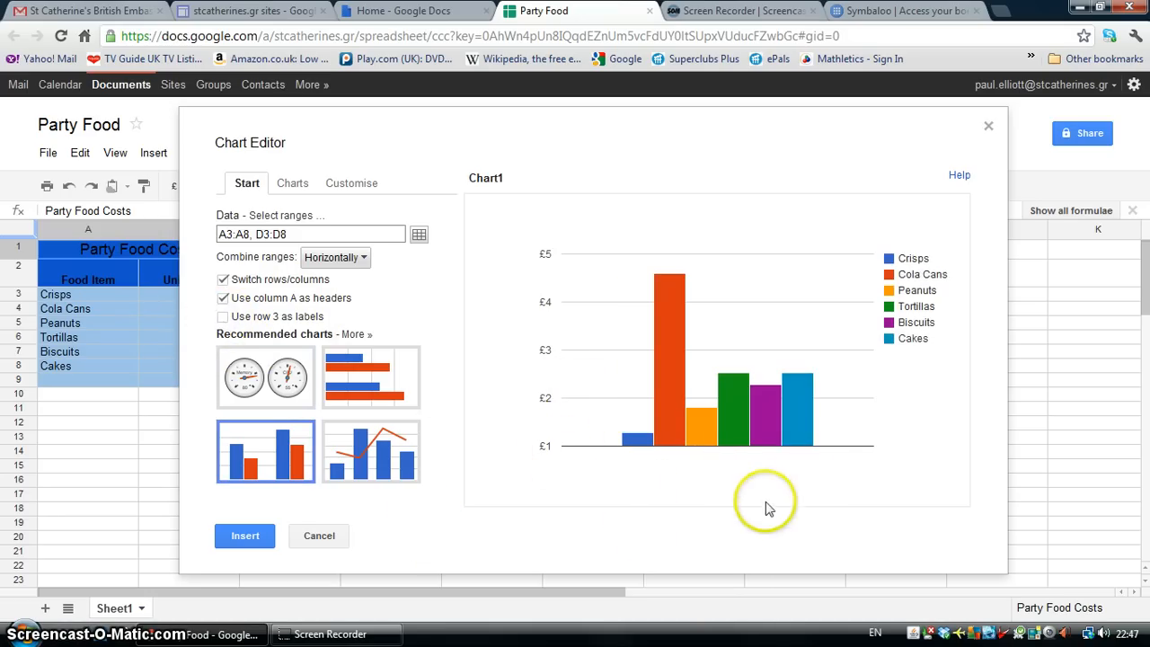
# Turn the row/column switch off and on again for comparison, and clear the use of row 3 as labels.
pyautogui.moveTo(449, 124); pyautogui.dragTo(739, 180)
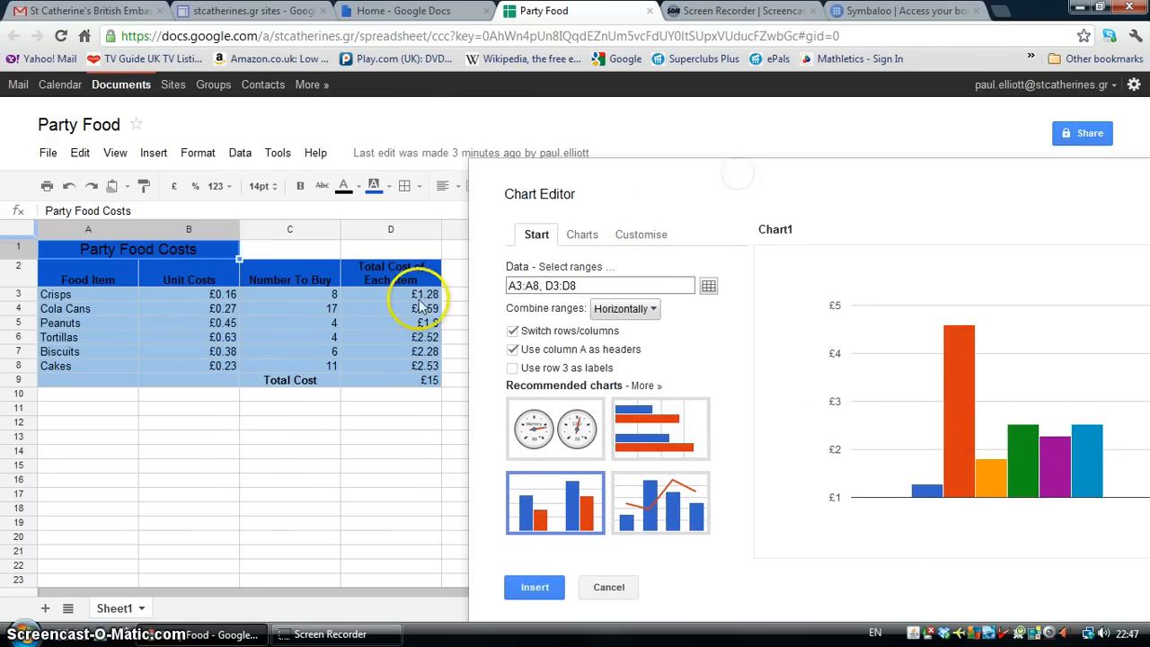
pyautogui.moveTo(662, 176); pyautogui.dragTo(369, 151)
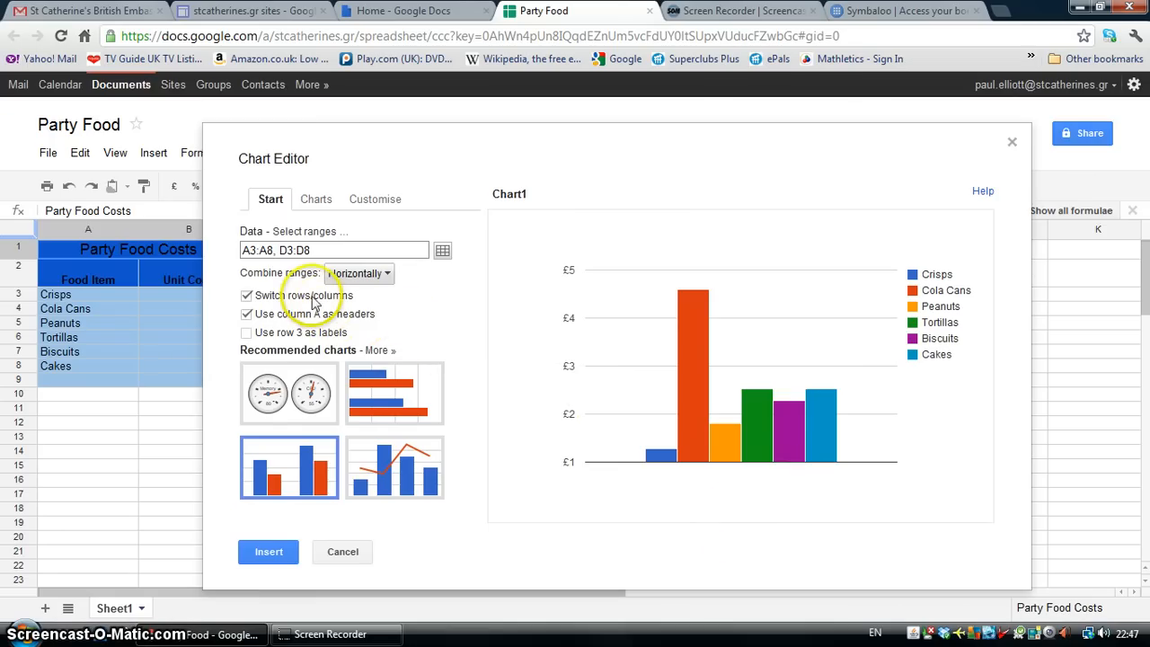
pyautogui.click(249, 301)
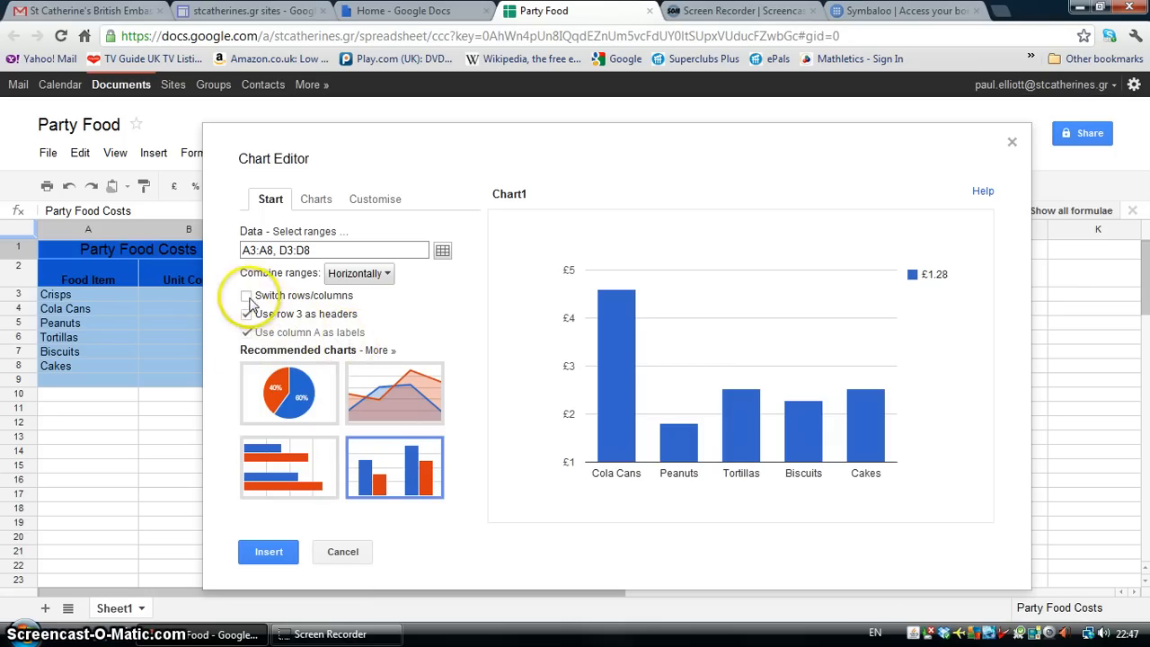
pyautogui.click(248, 298)
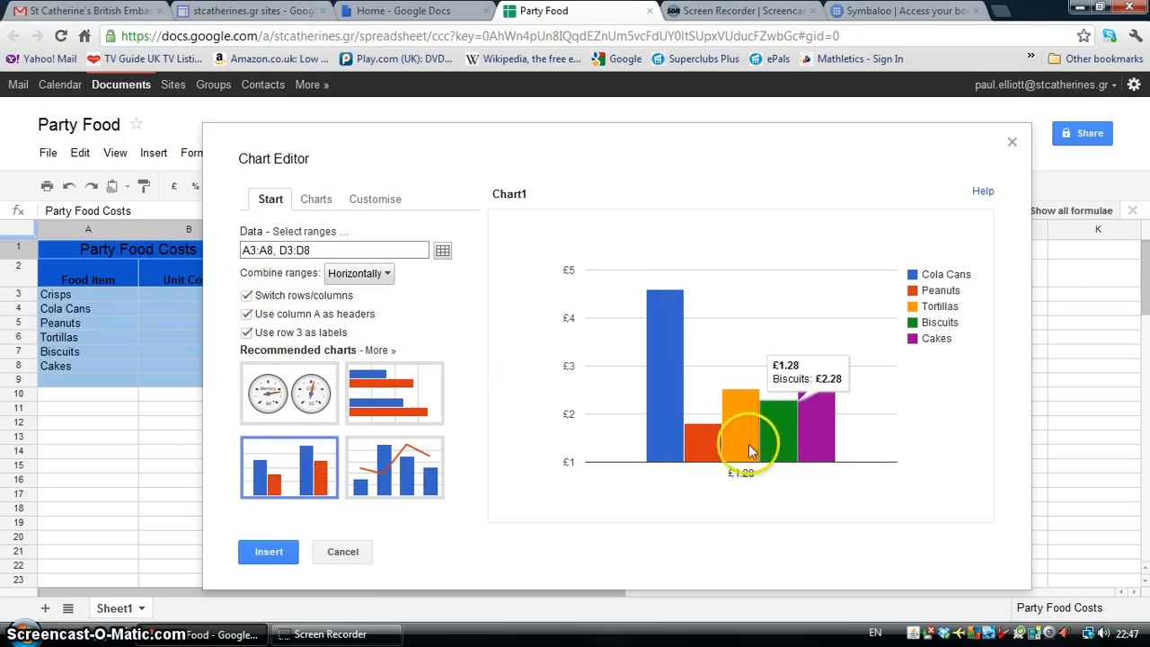
pyautogui.click(247, 333)
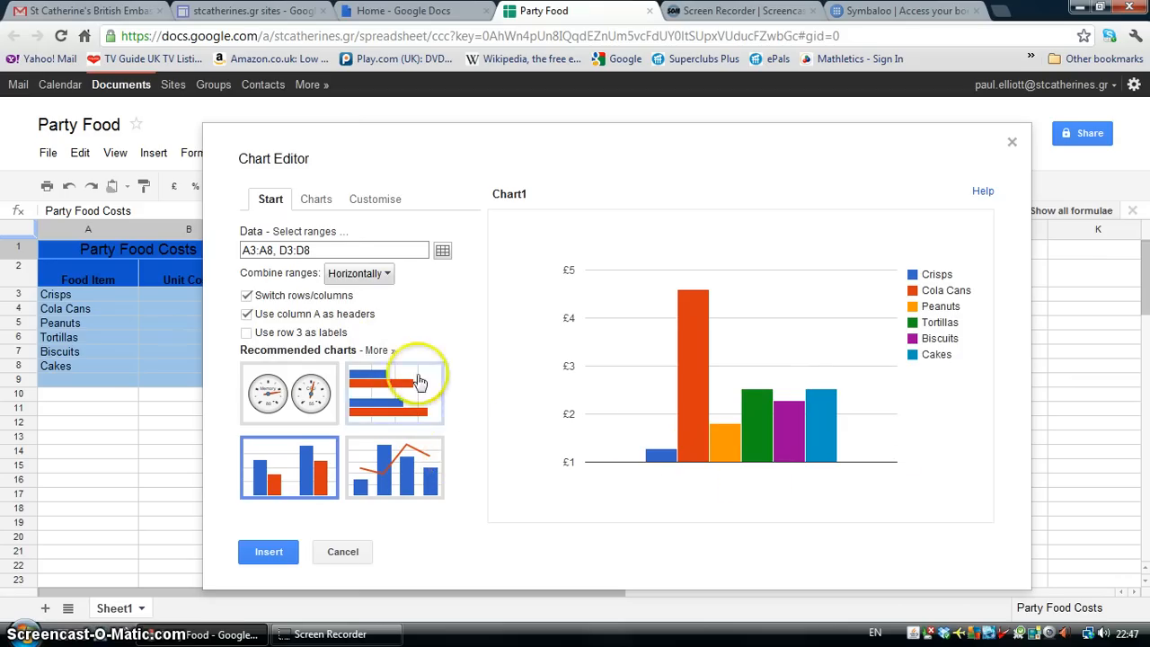
# Give the chart the title "Total Costs of Each Party Food" at a size of 20px.
pyautogui.click(385, 202)
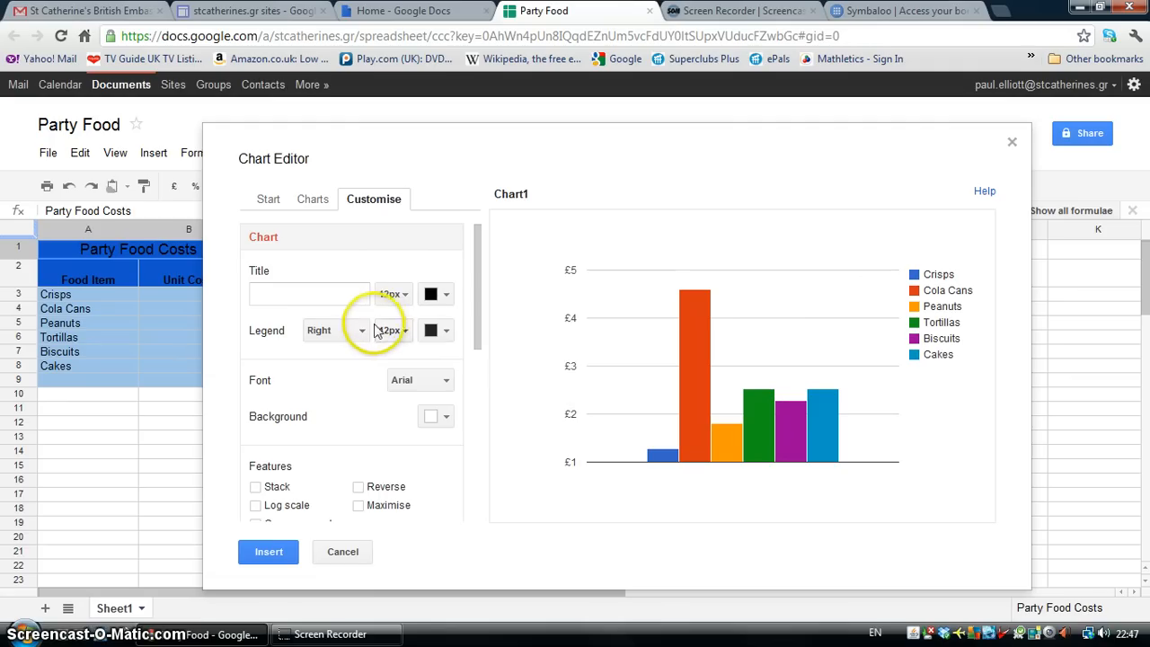
pyautogui.click(268, 290)
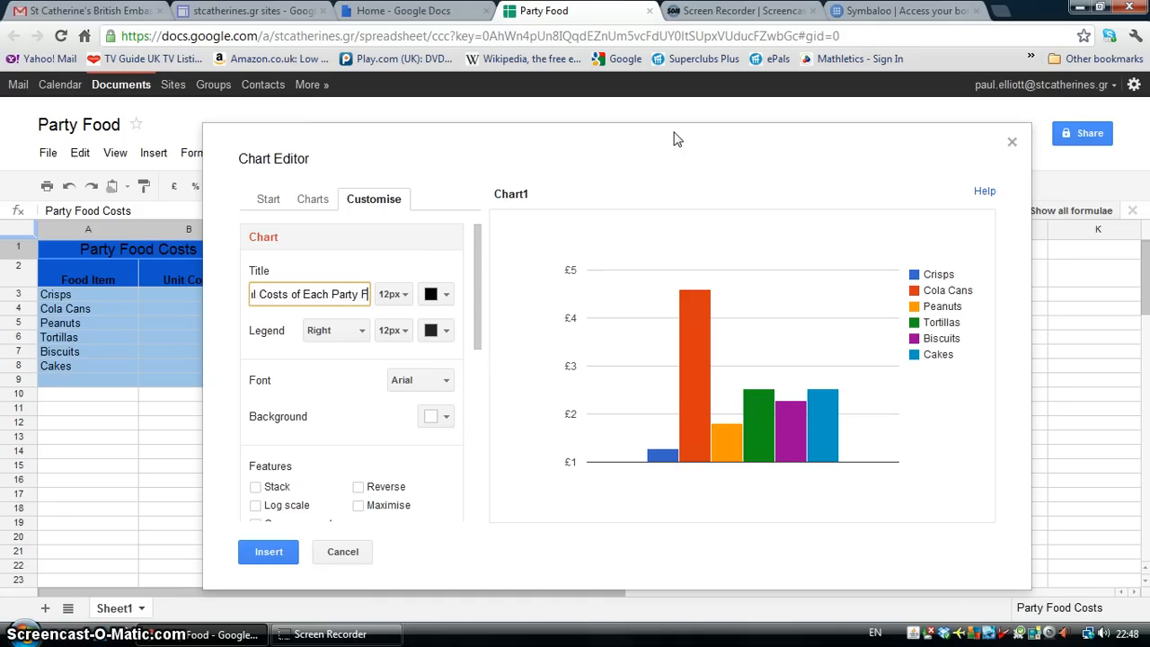
pyautogui.click(447, 296)
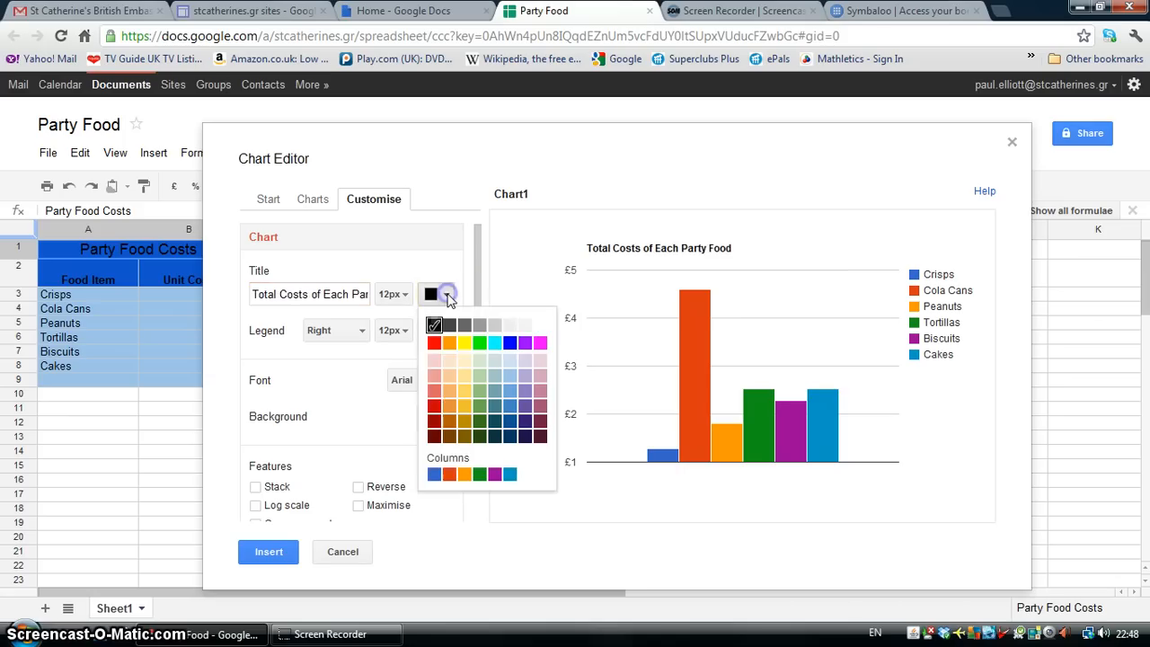
pyautogui.click(444, 255)
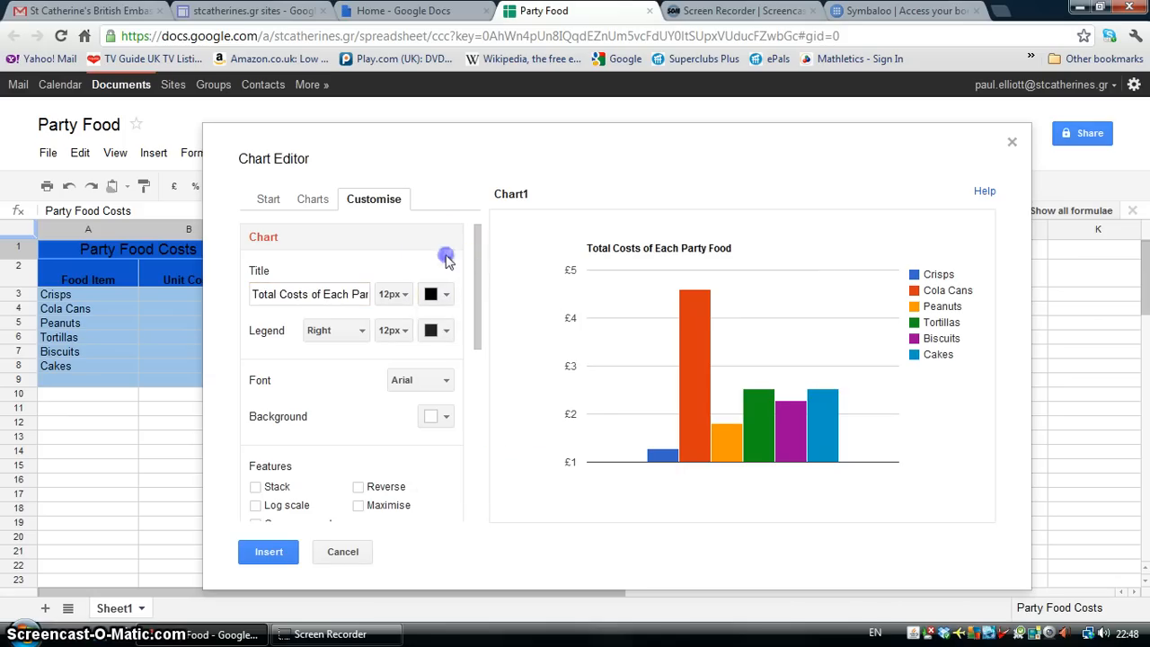
pyautogui.click(409, 295)
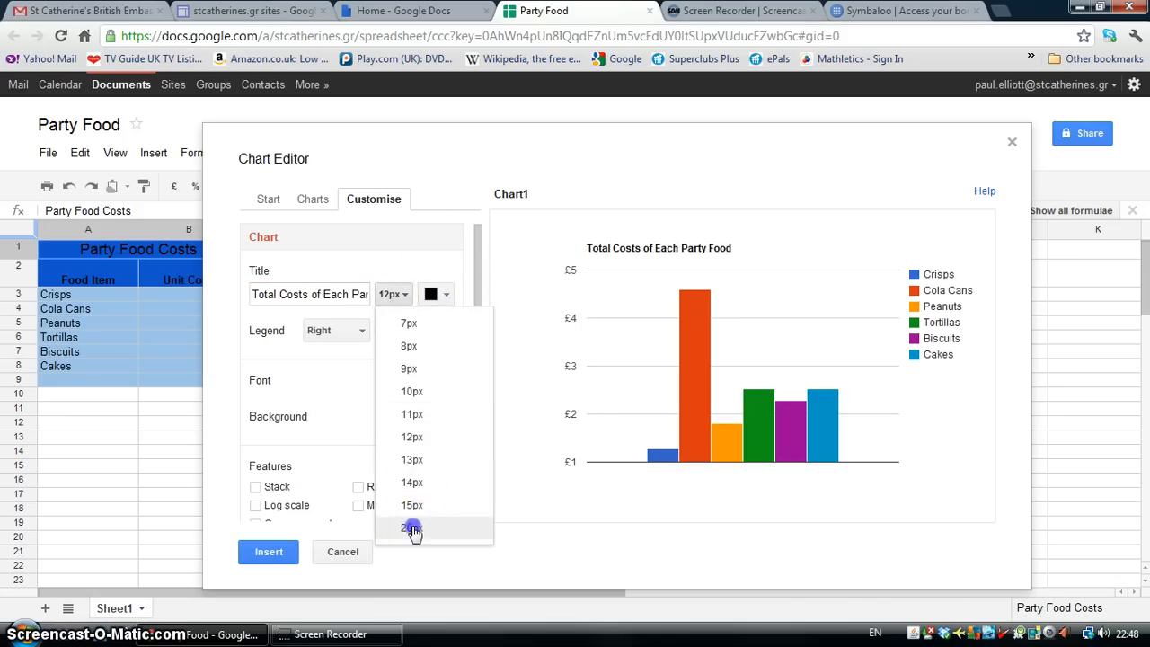
pyautogui.click(411, 531)
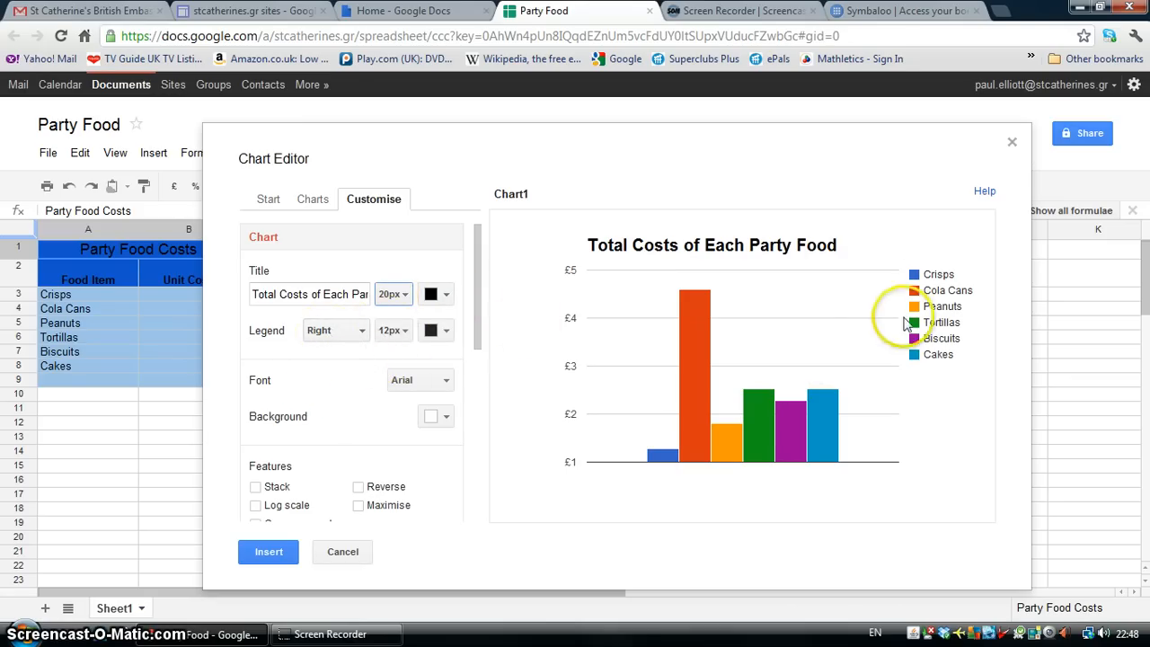
# Place the chart's legend at the bottom and leave its text colour as it is.
pyautogui.click(363, 331)
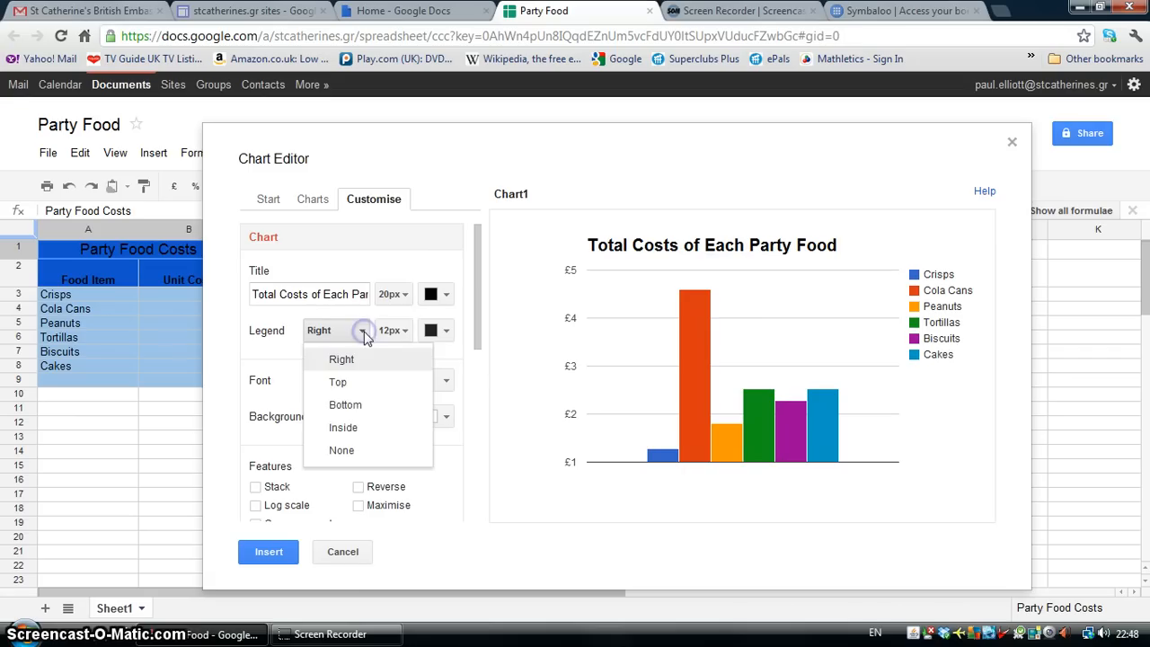
pyautogui.click(350, 409)
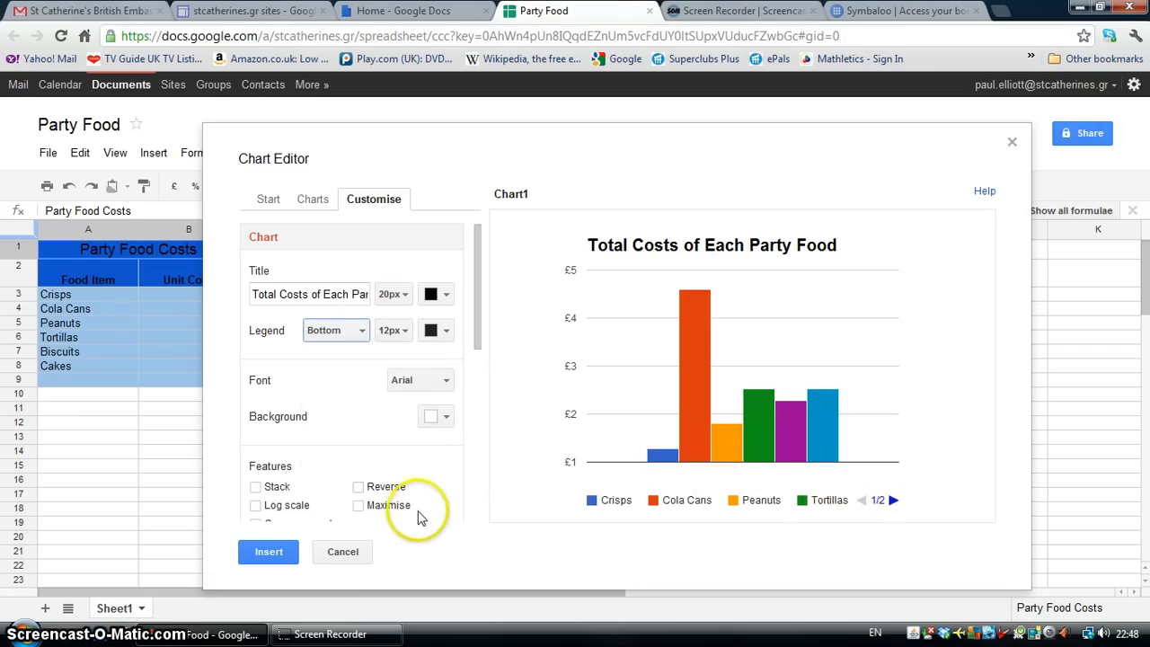
pyautogui.click(450, 334)
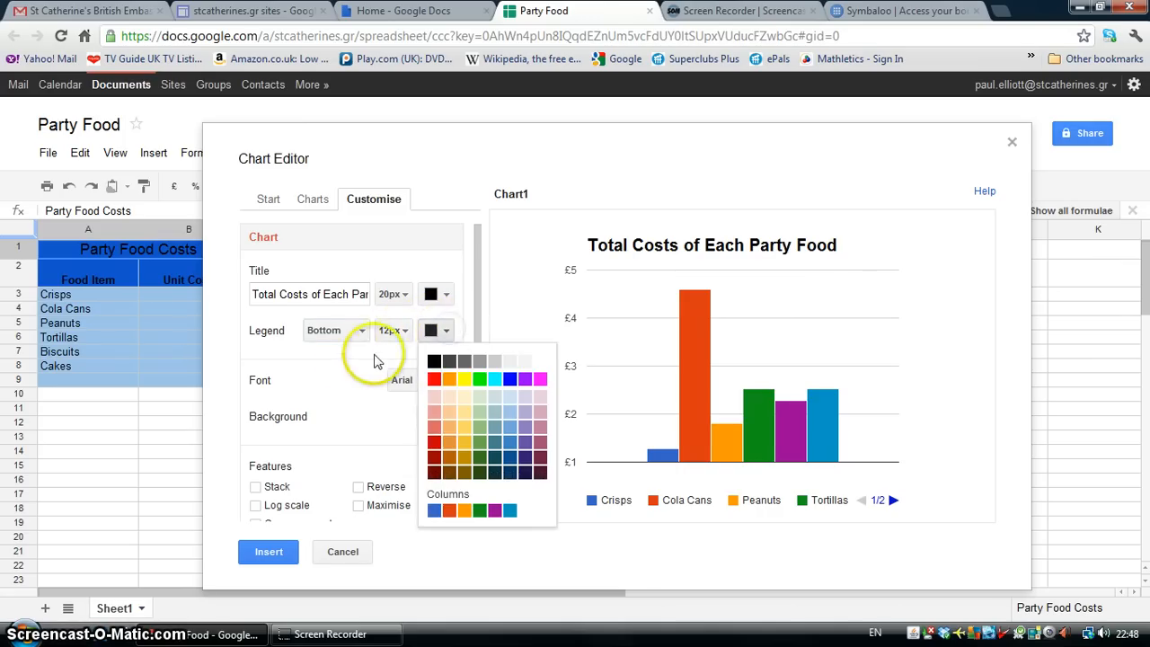
pyautogui.moveTo(358, 345); pyautogui.dragTo(383, 394)
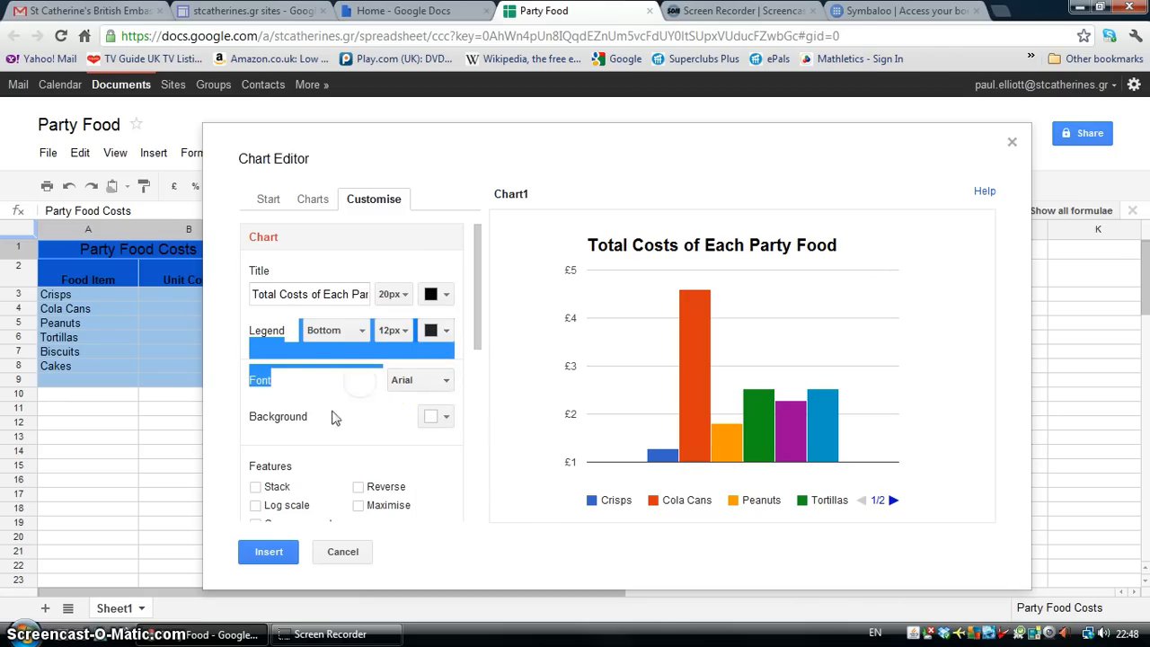
pyautogui.click(281, 357)
# Set the chart's font to Comic Sans MS and its background to pale green.
pyautogui.click(446, 382)
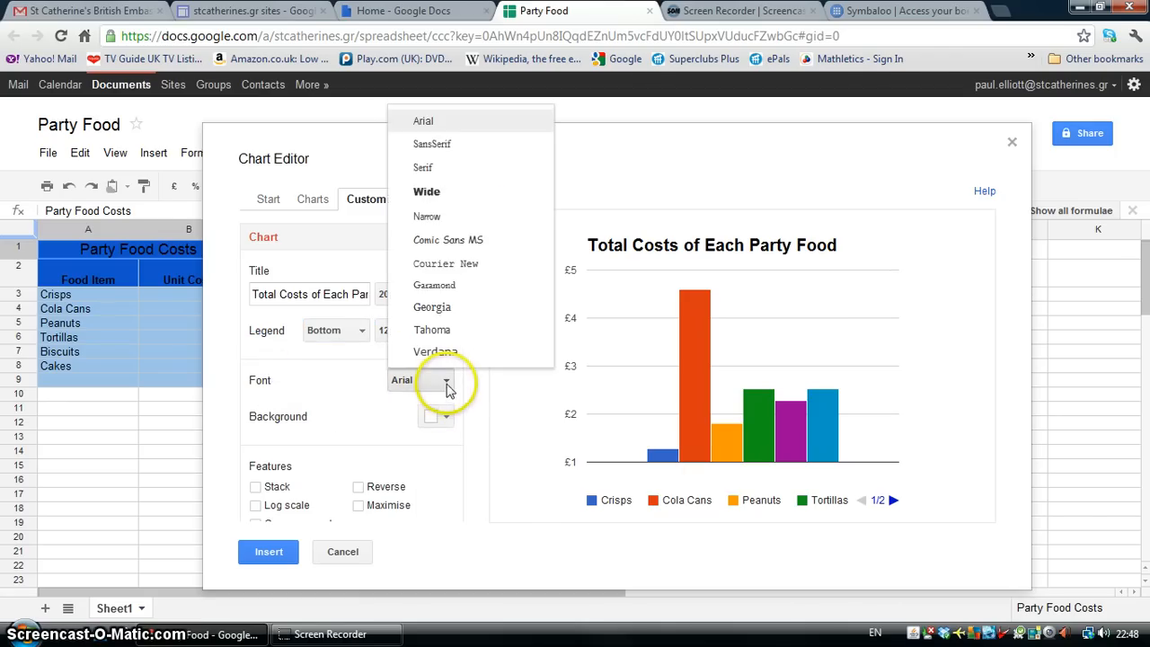
pyautogui.click(446, 241)
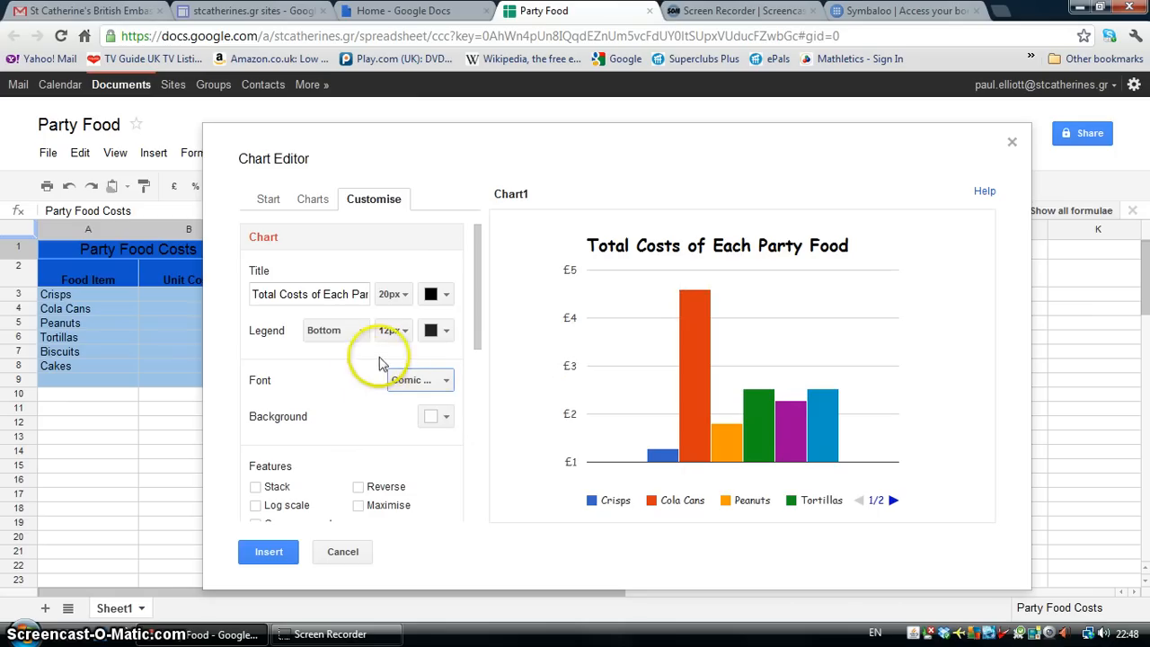
pyautogui.click(446, 419)
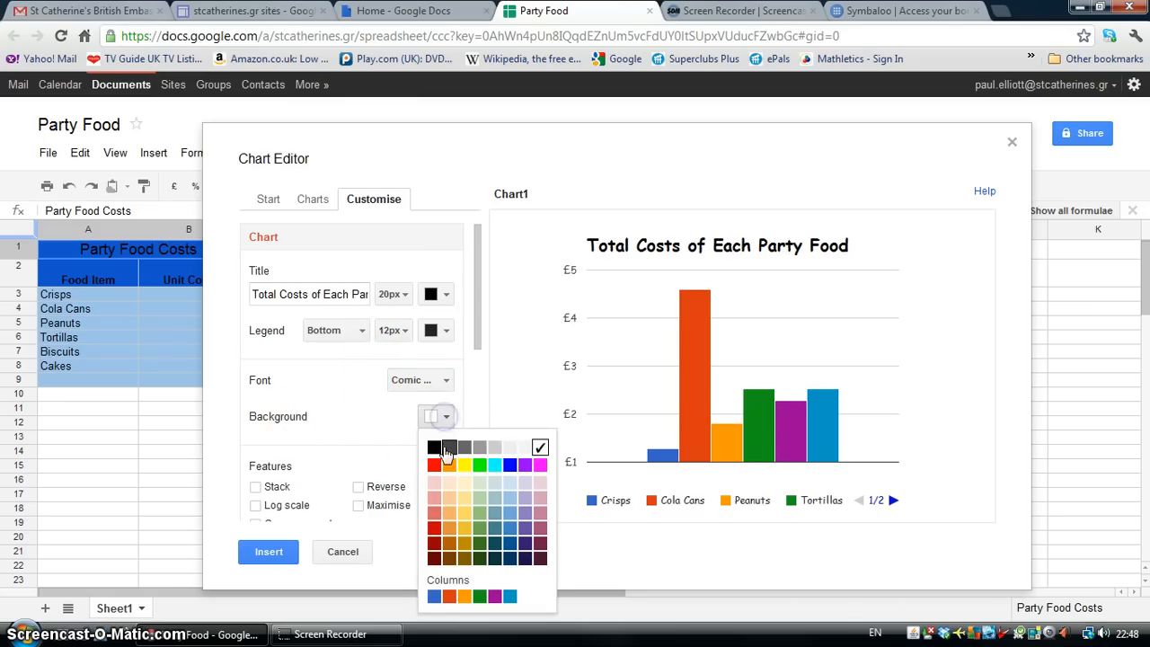
pyautogui.click(480, 483)
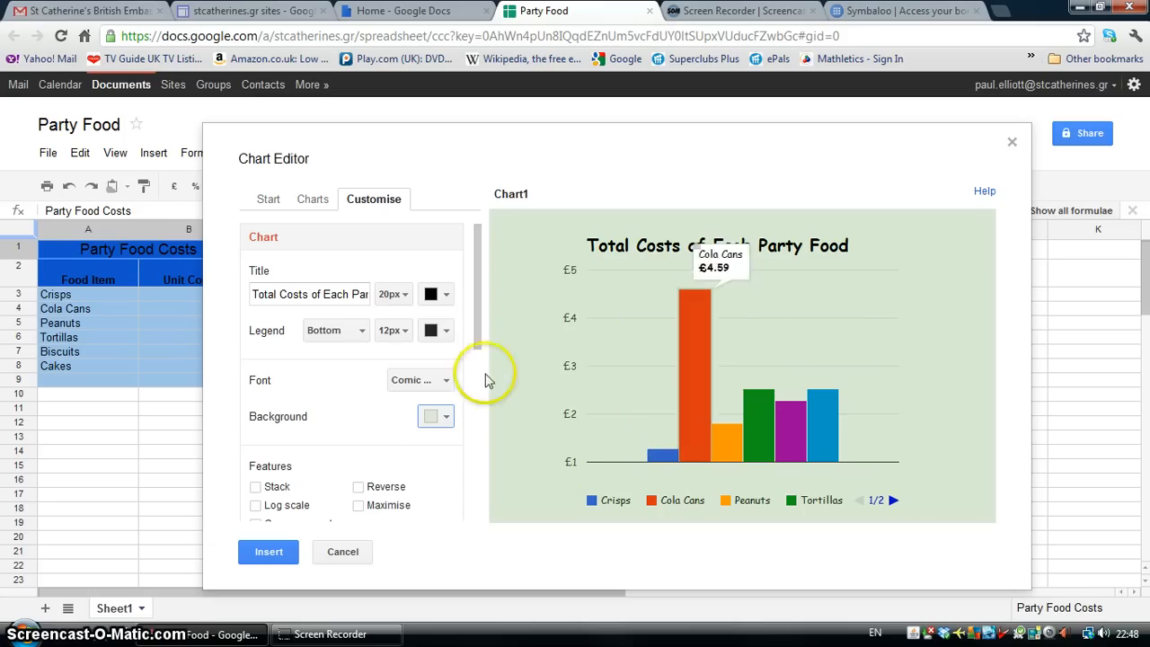
# Title the chart's horizontal axis "Party Foods".
pyautogui.scroll(-4, 463, 493)
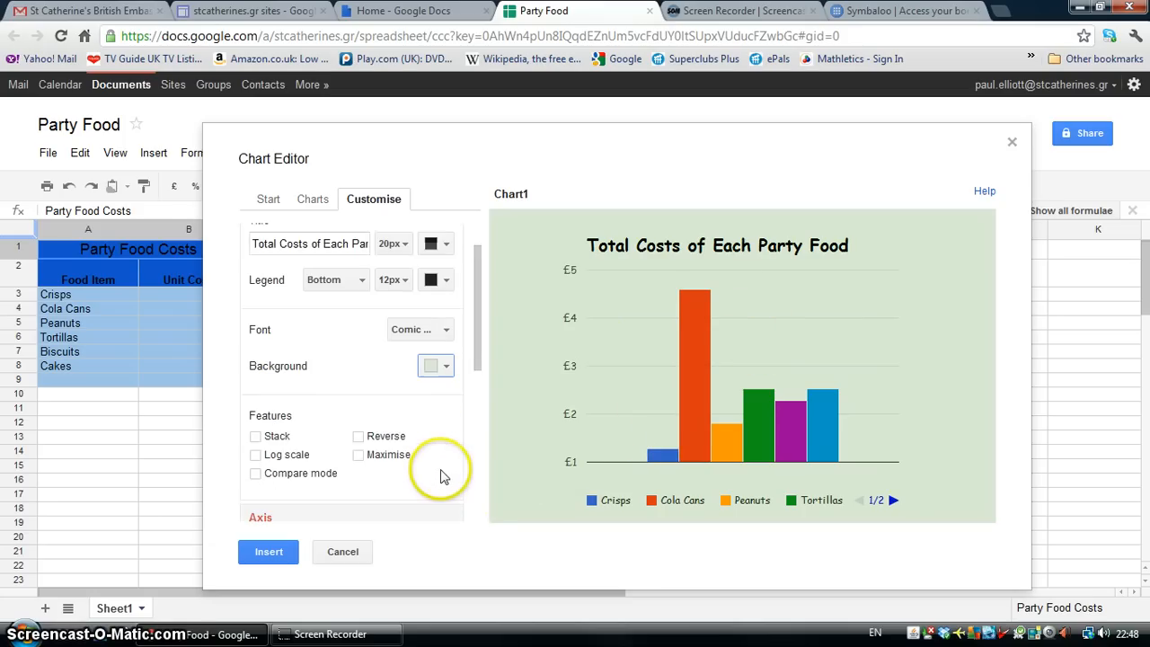
pyautogui.scroll(-1, 460, 443)
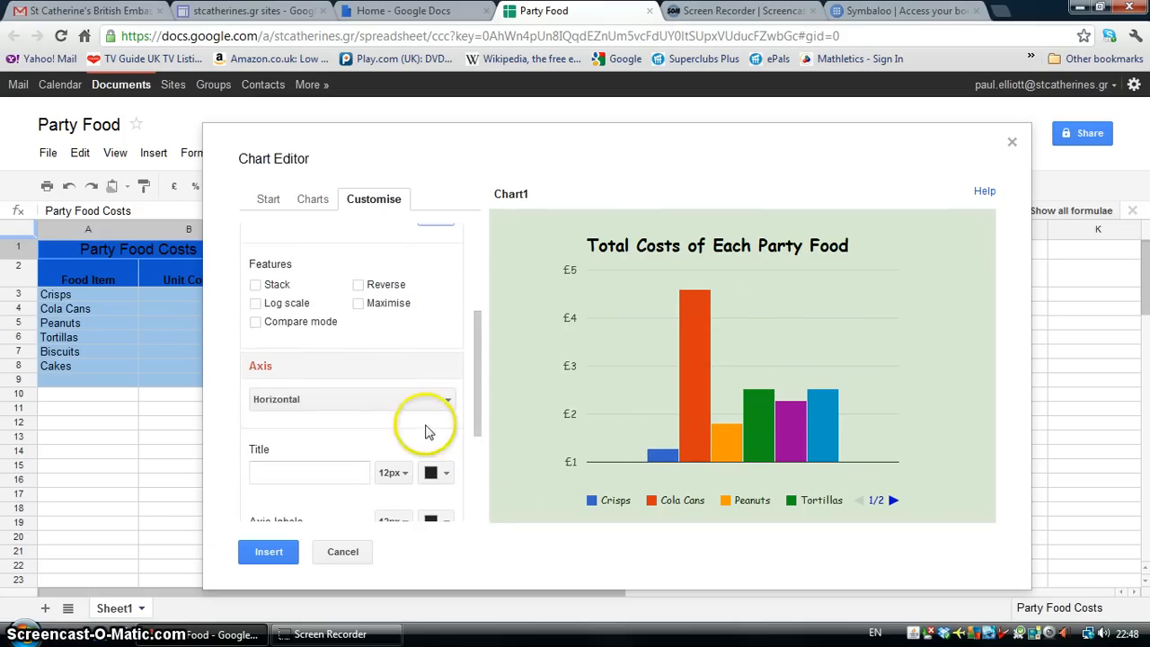
pyautogui.scroll(-1, 348, 404)
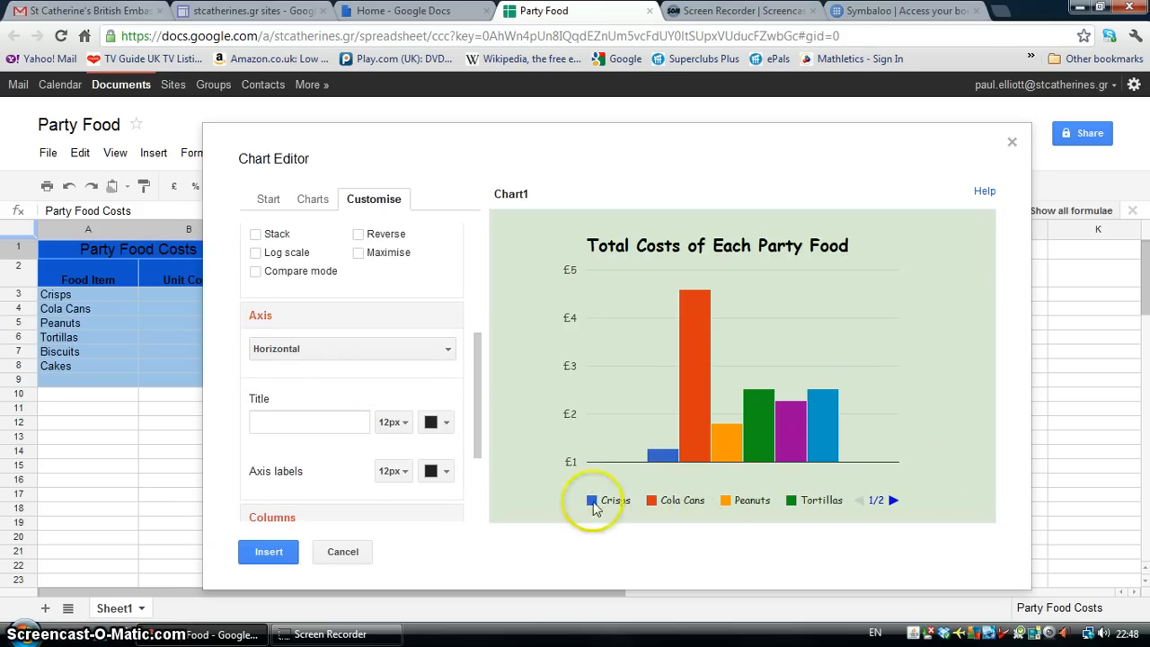
pyautogui.click(264, 420)
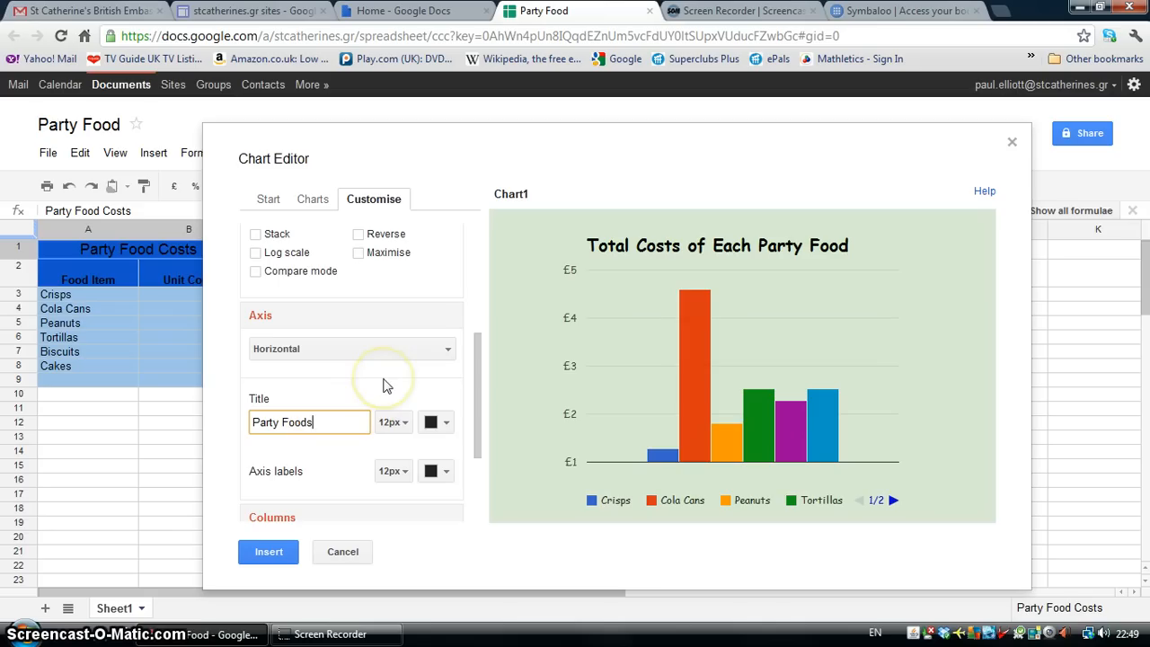
pyautogui.click(446, 423)
pyautogui.click(632, 462)
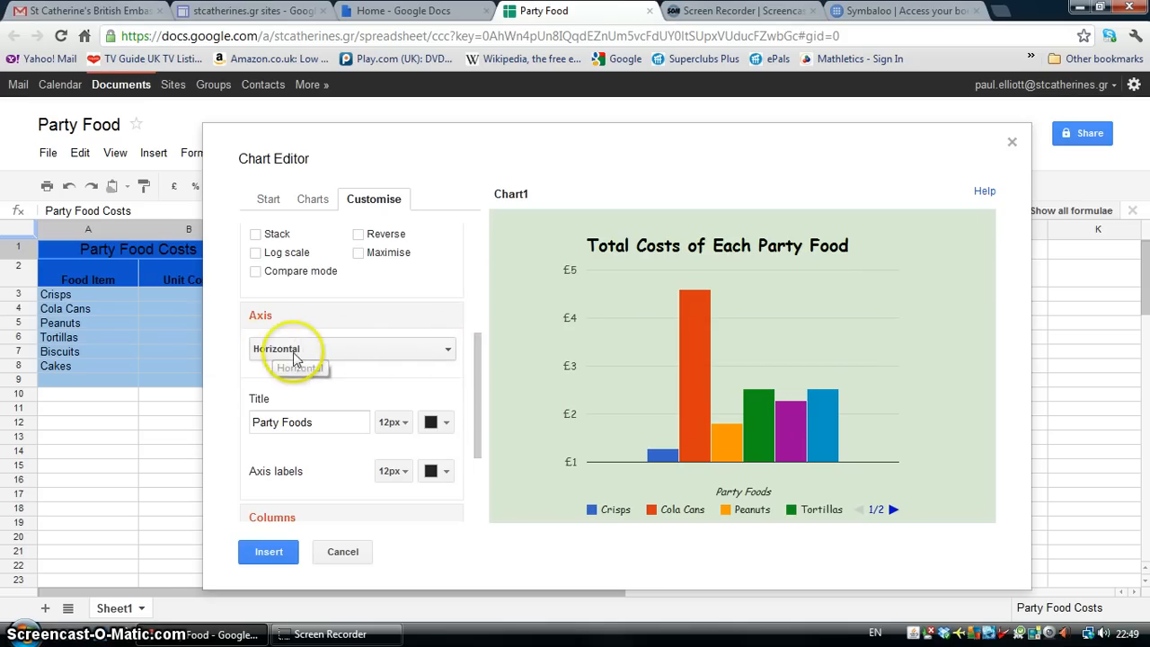
# Title the chart's left vertical axis "Costs of Party Foods".
pyautogui.click(448, 351)
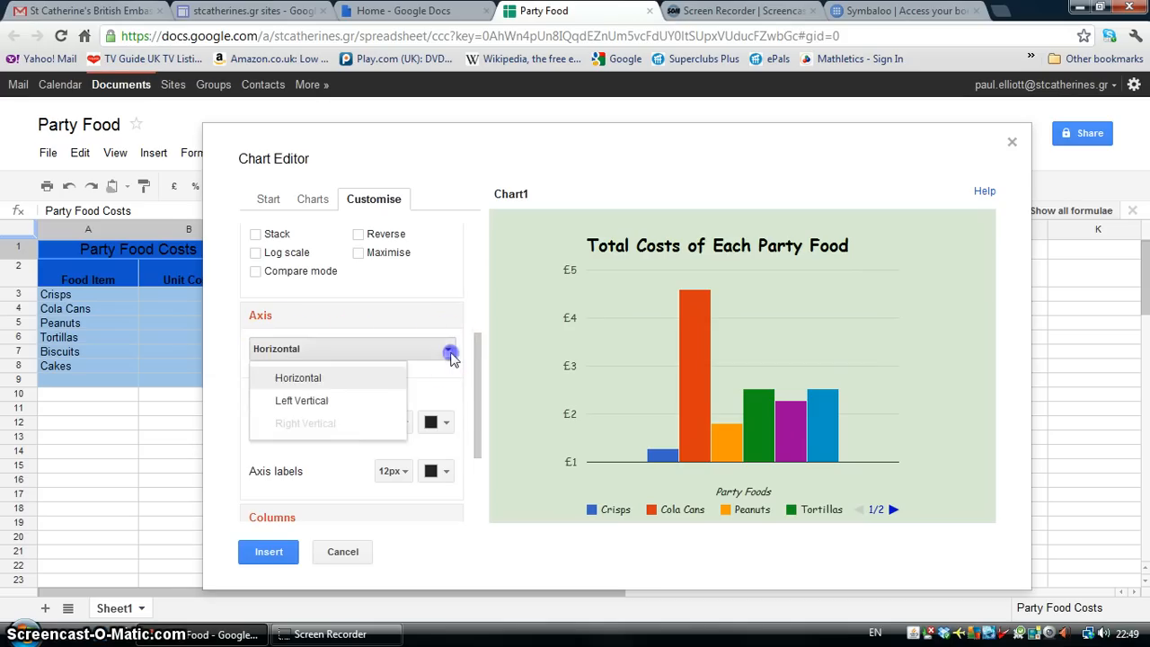
pyautogui.click(301, 402)
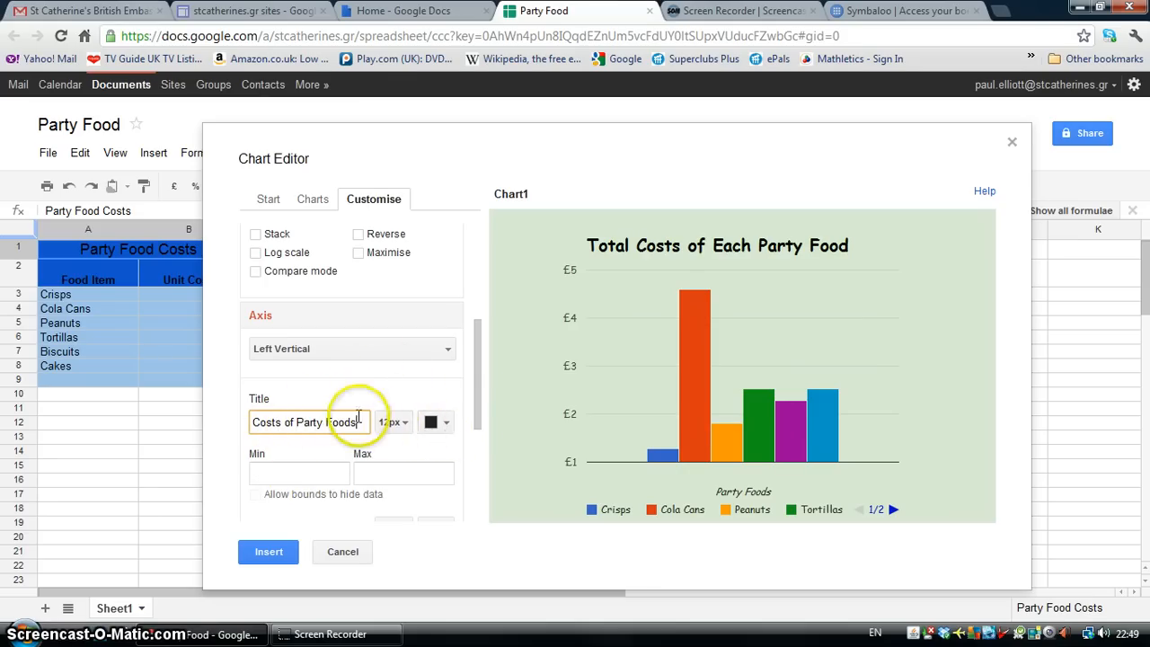
pyautogui.scroll(-1, 440, 400)
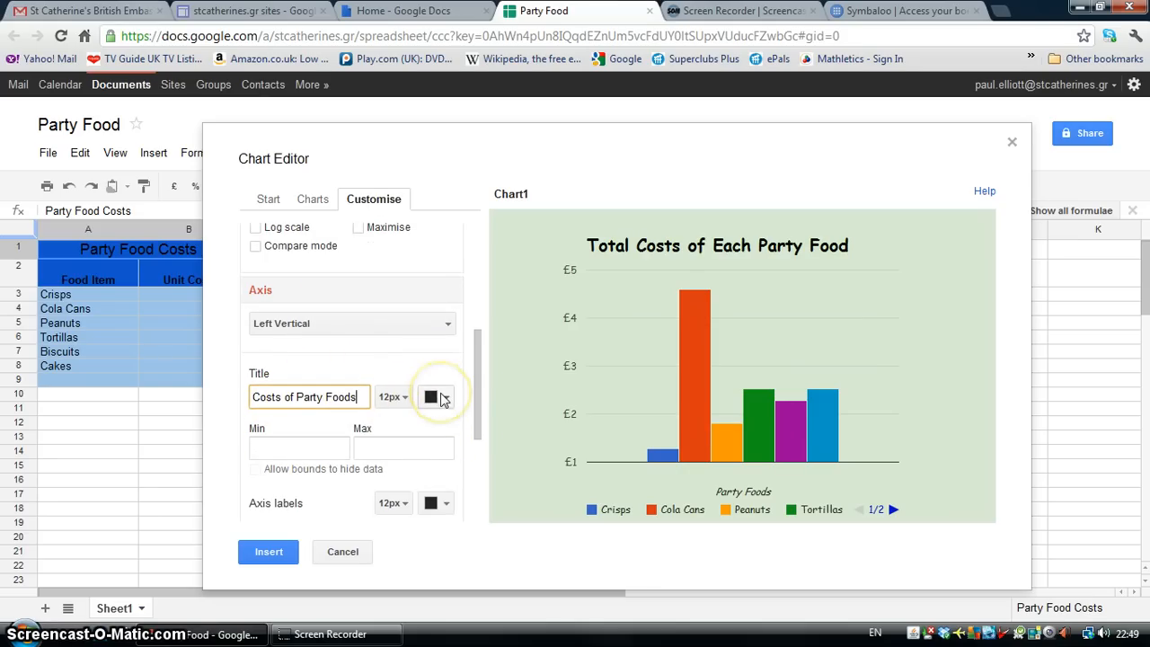
pyautogui.scroll(-5, 450, 400)
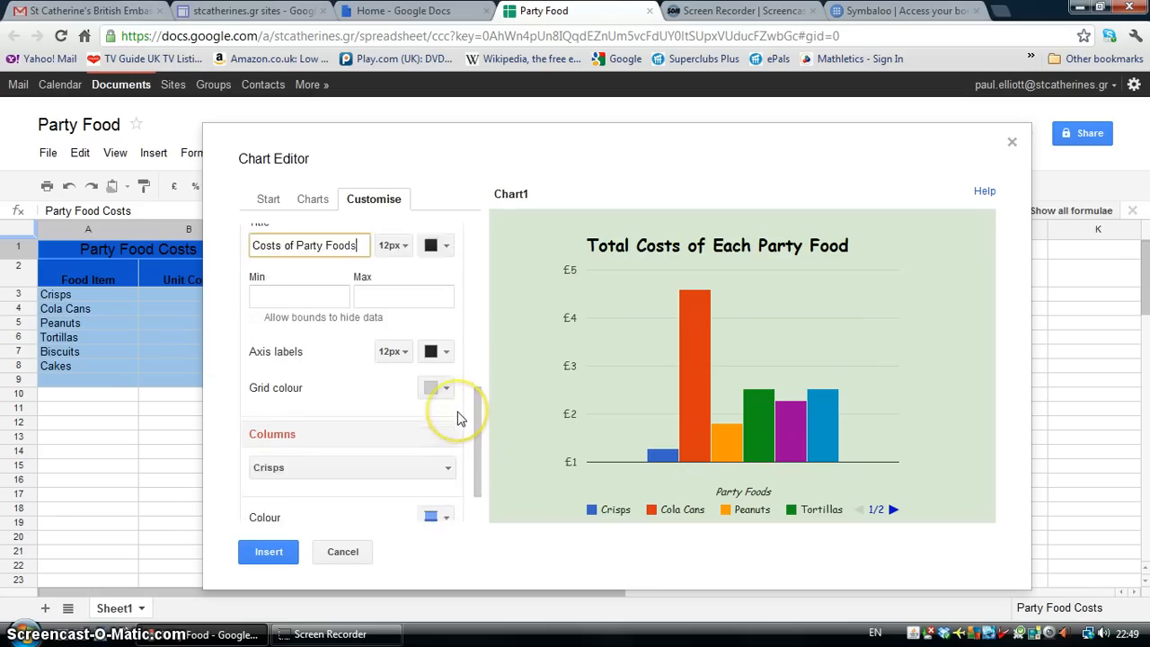
pyautogui.scroll(-2, 458, 418)
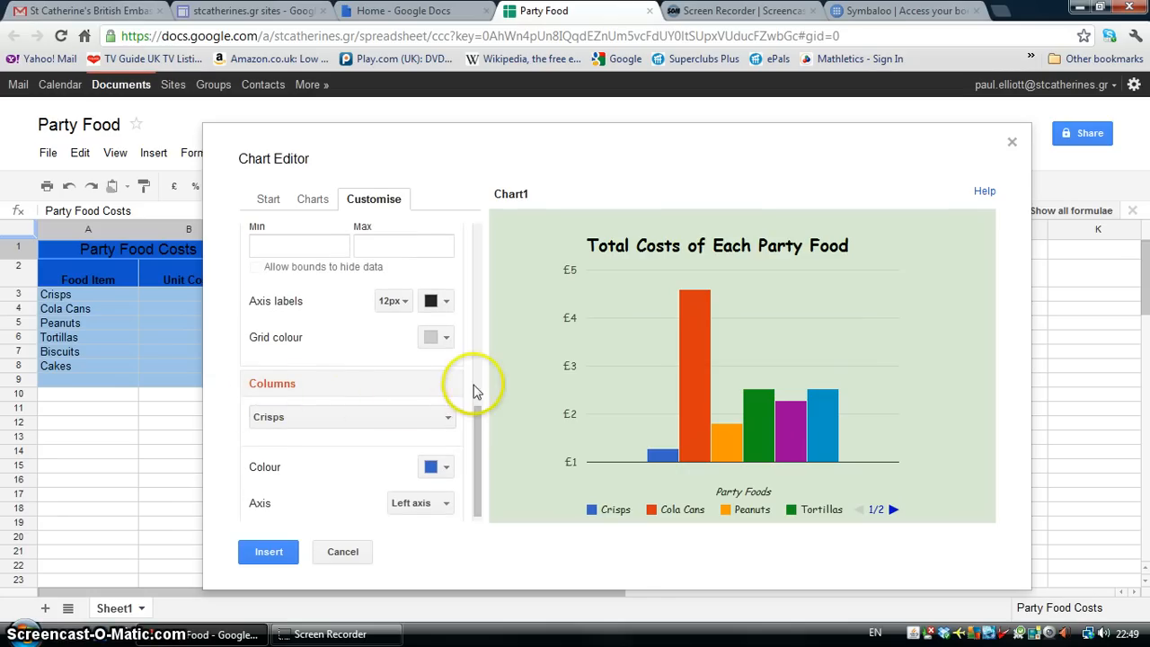
pyautogui.scroll(3, 474, 372)
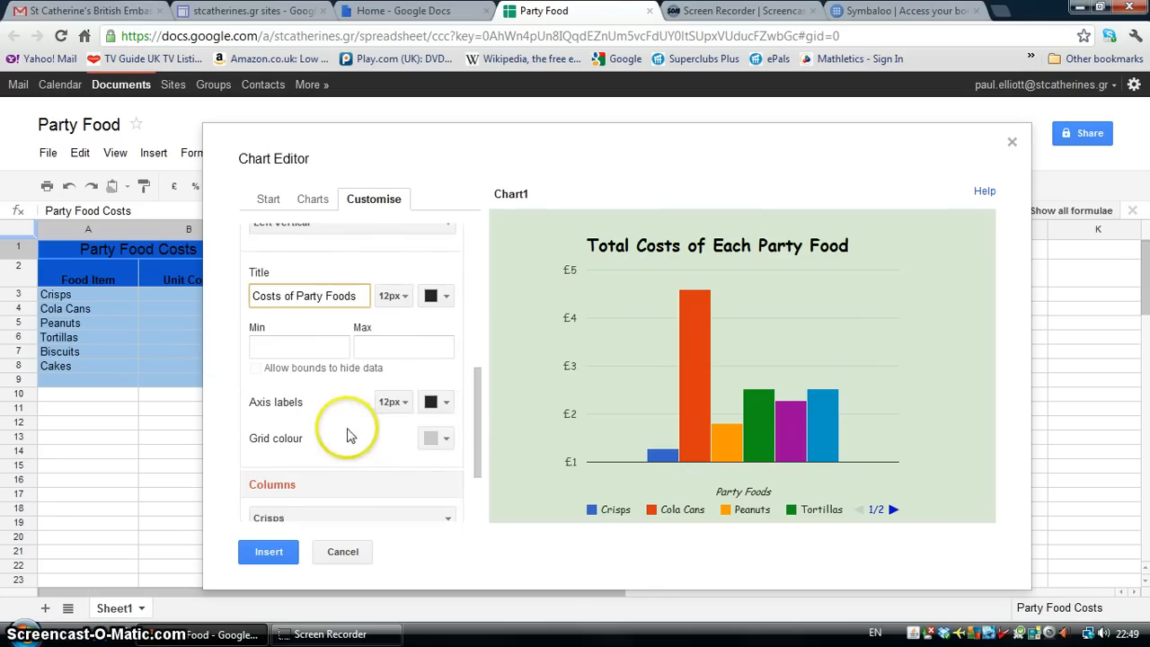
pyautogui.click(284, 299)
# Check which food item columns can be individually selected for recolouring in the chart's column settings.
pyautogui.scroll(-2, 410, 454)
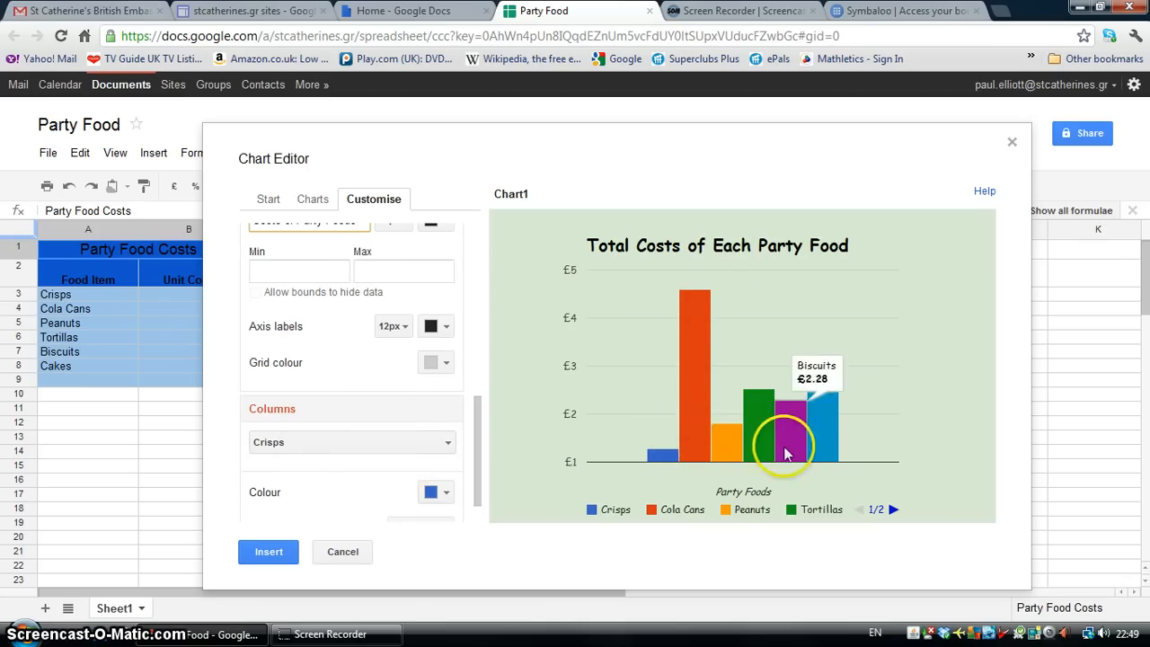
pyautogui.moveTo(813, 457)
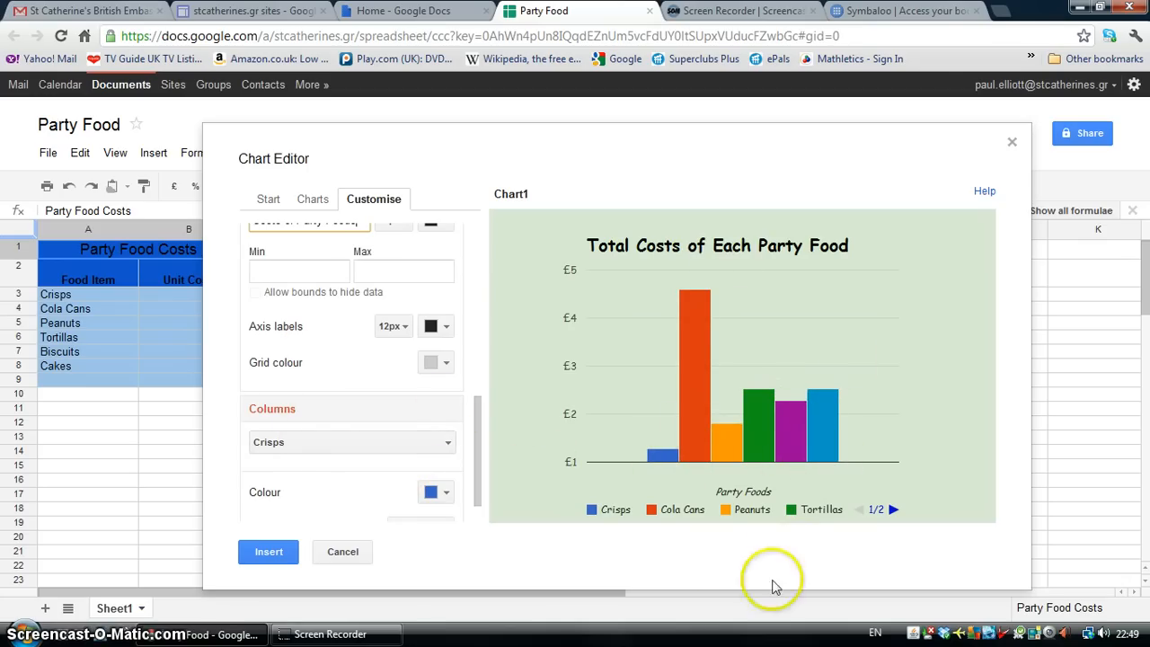
pyautogui.moveTo(694, 458)
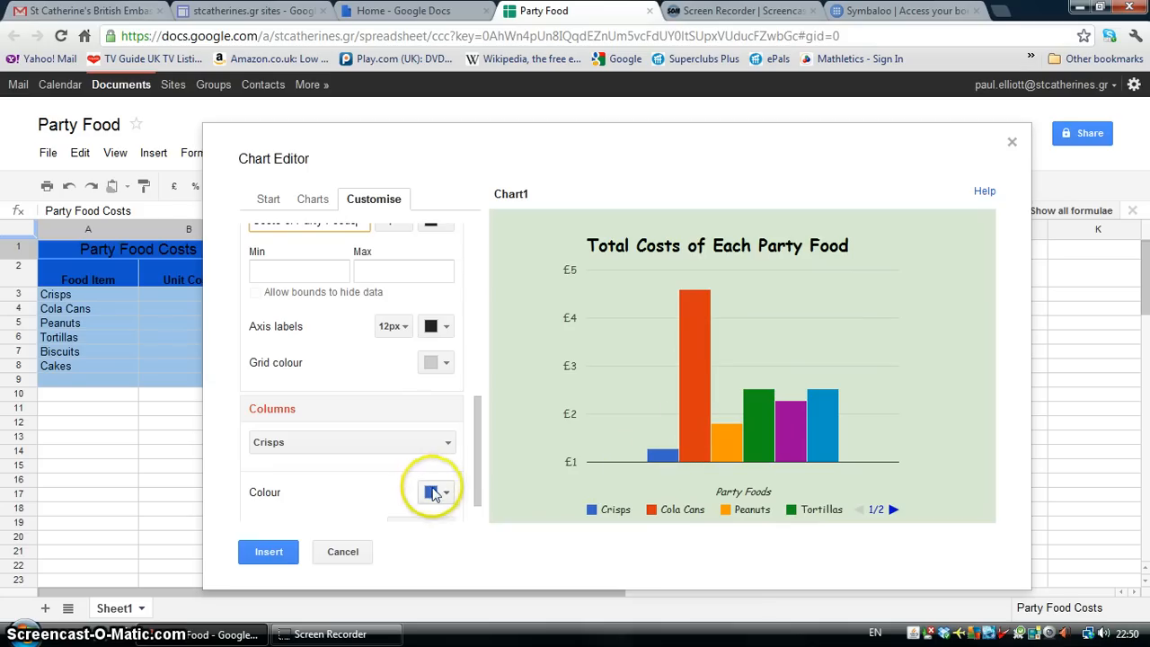
pyautogui.click(447, 444)
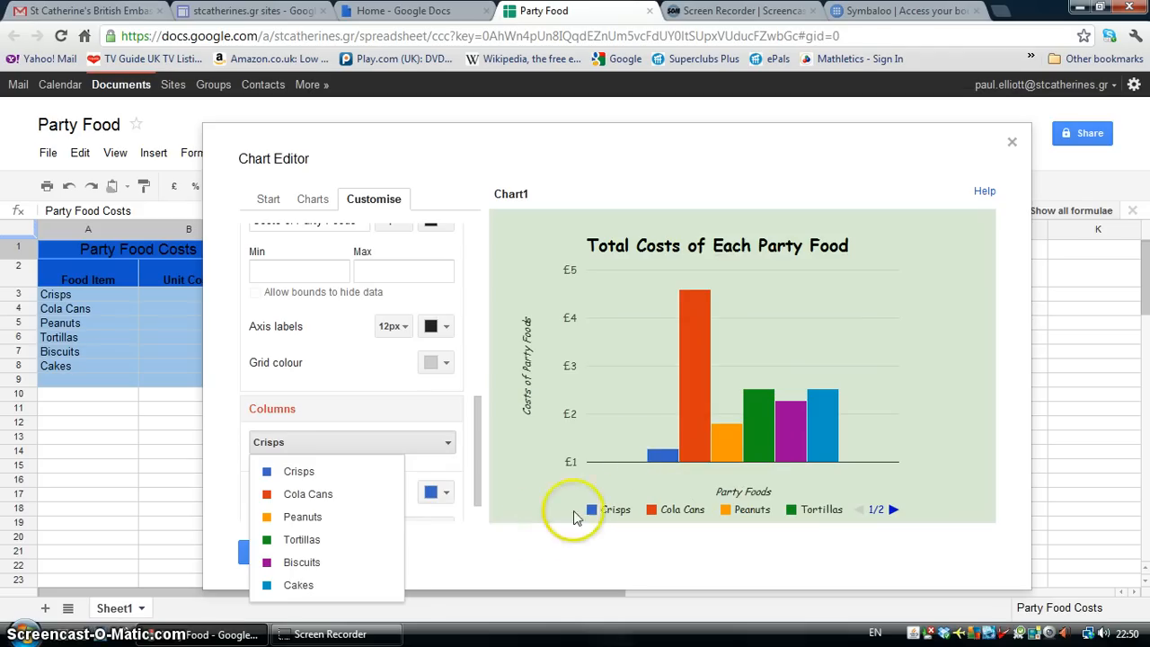
pyautogui.click(516, 511)
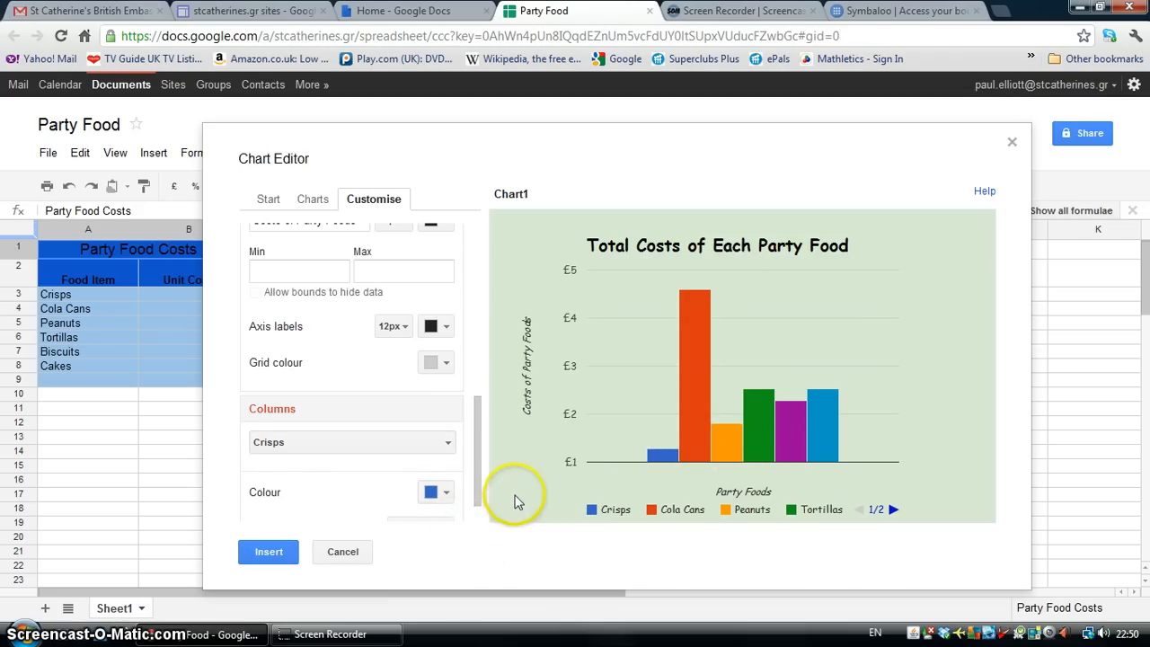
# Insert the finished chart into the sheet and move it beside the data table, starting at column E.
pyautogui.click(270, 553)
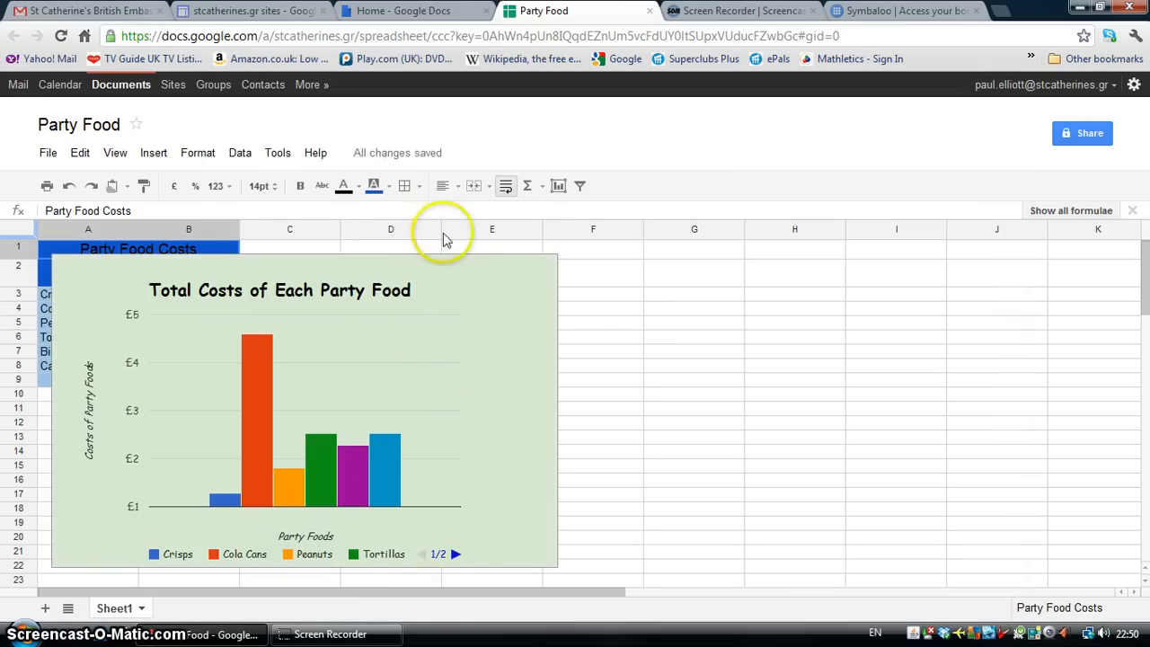
pyautogui.moveTo(460, 270); pyautogui.dragTo(488, 257)
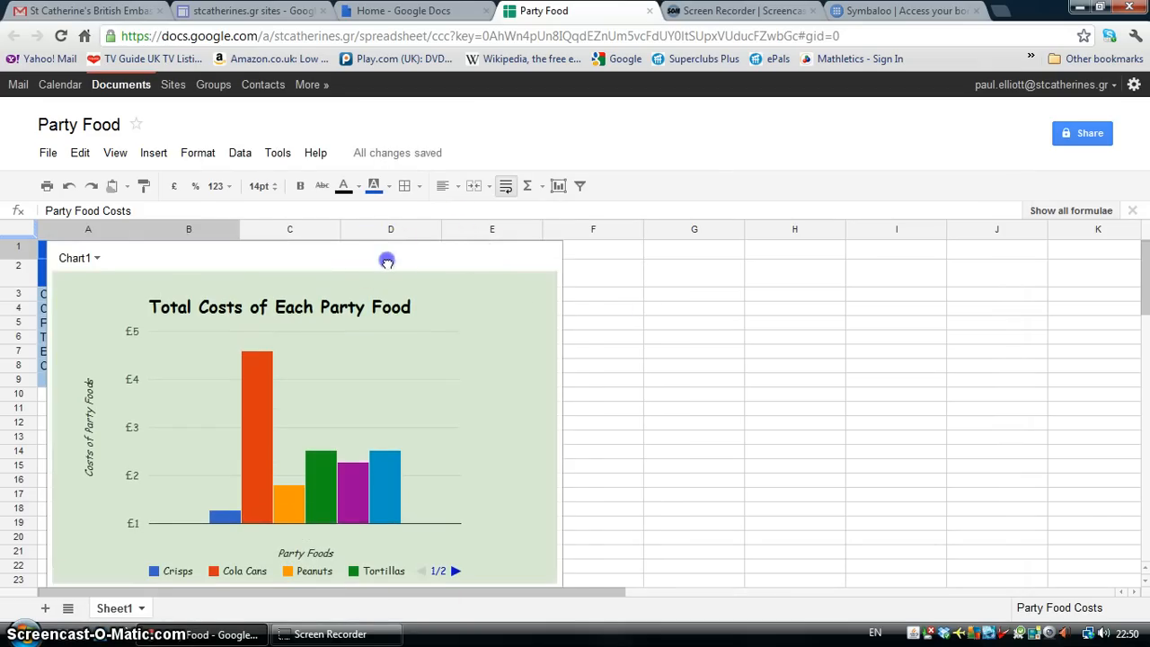
pyautogui.moveTo(386, 261); pyautogui.dragTo(776, 262)
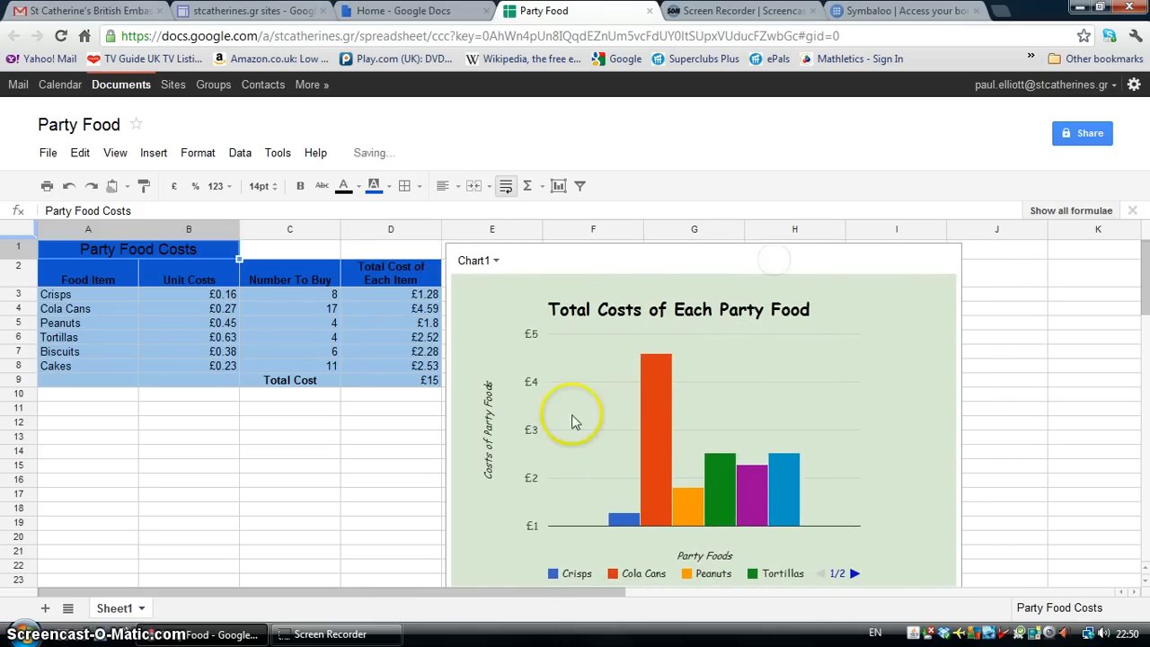
pyautogui.scroll(-2, 333, 465)
pyautogui.scroll(2, 333, 465)
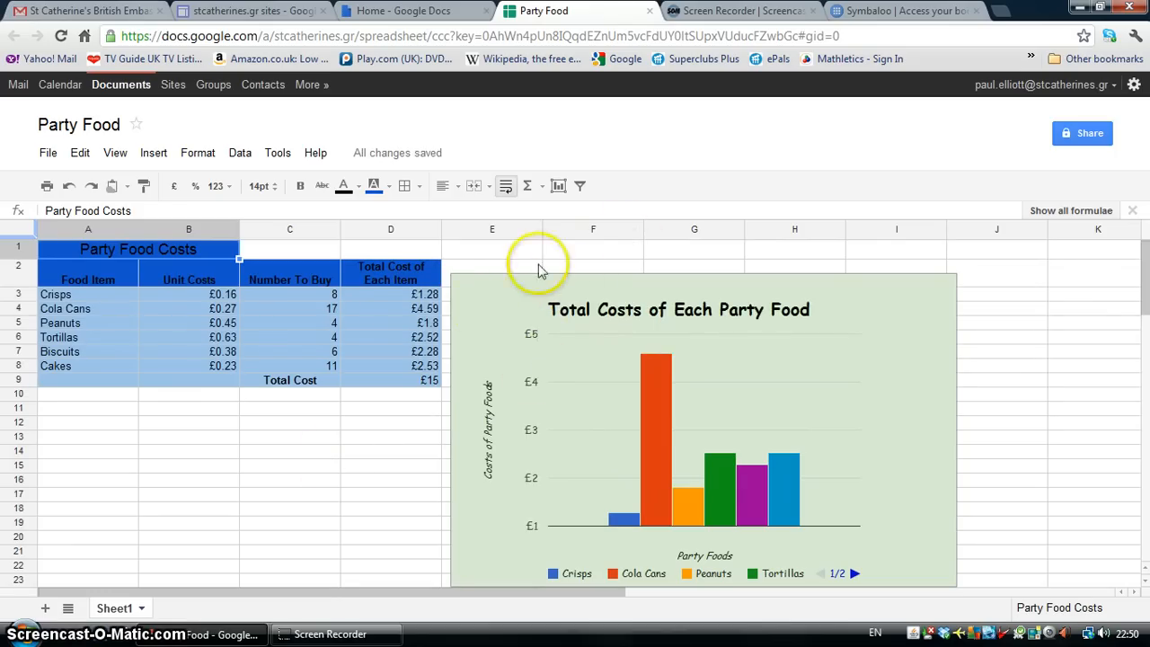
# Move the party food chart to its own sheet.
pyautogui.click(498, 292)
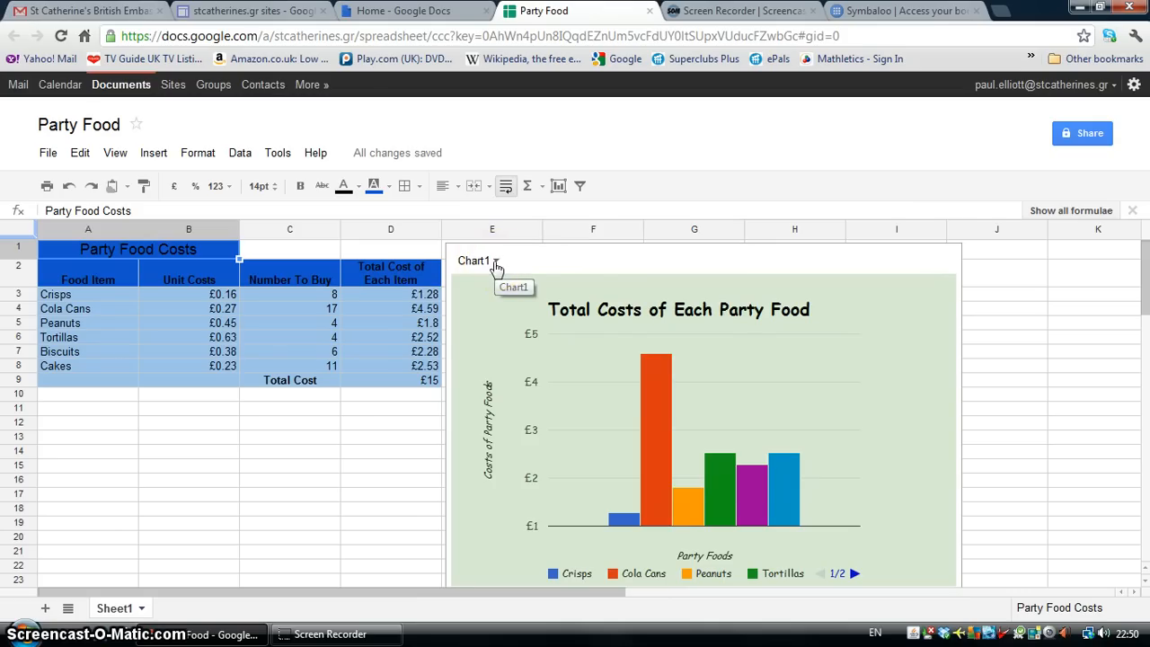
pyautogui.click(495, 262)
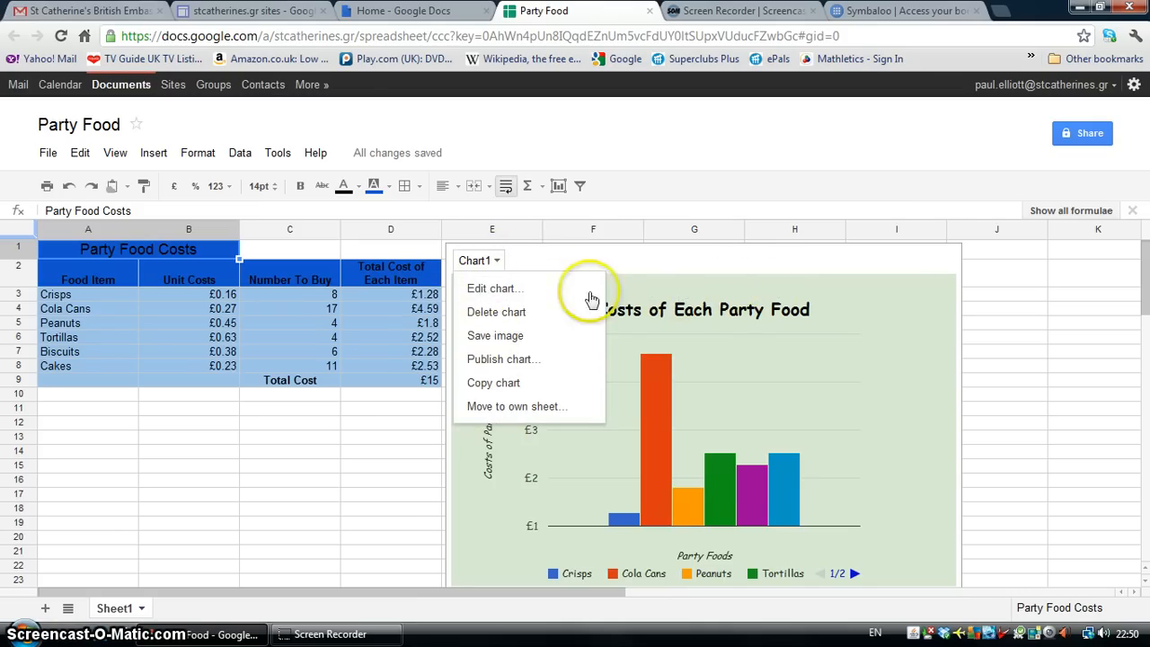
pyautogui.click(497, 407)
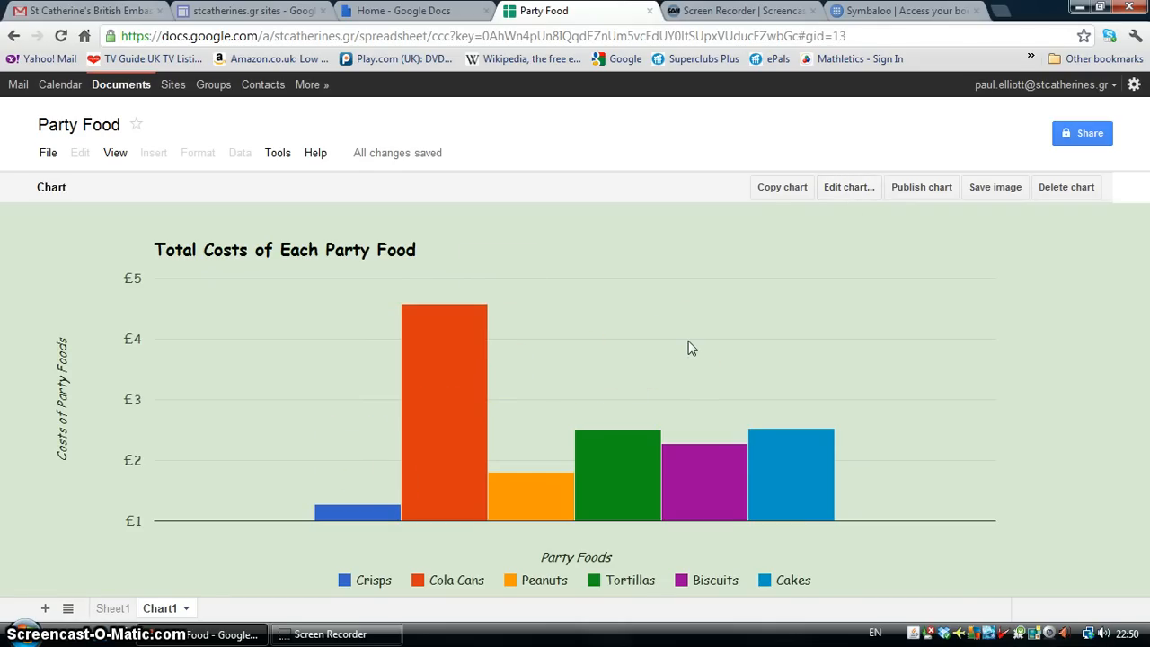
# Reopen the chart for editing, review its customisation settings and column values, and update it without changes.
pyautogui.click(848, 187)
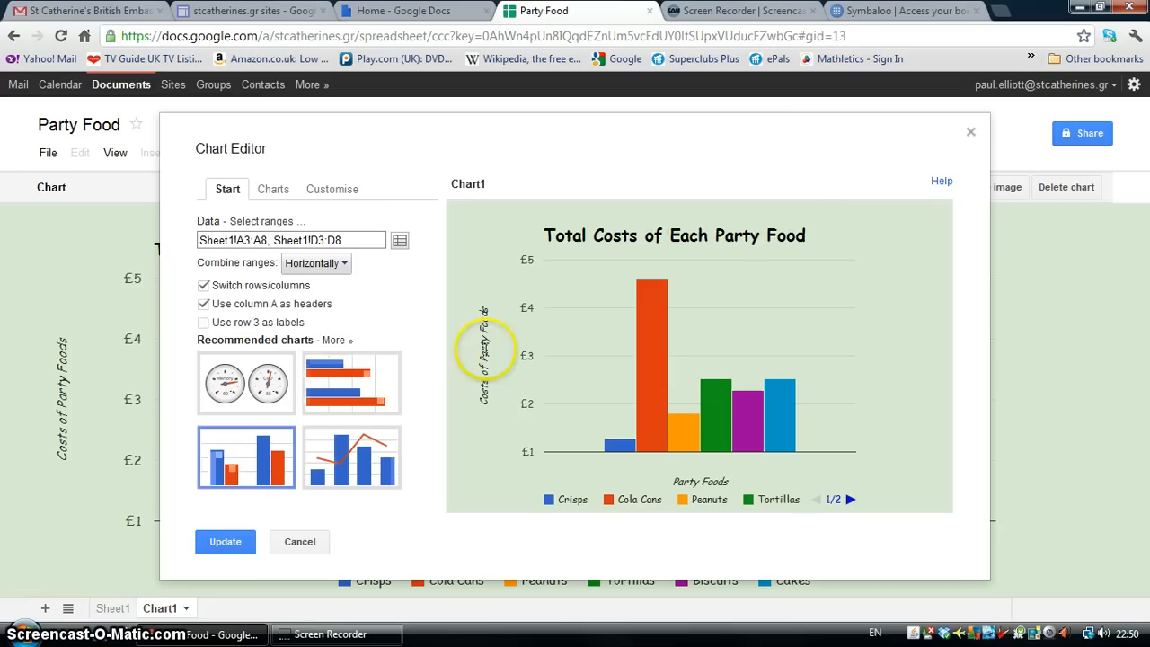
pyautogui.click(328, 189)
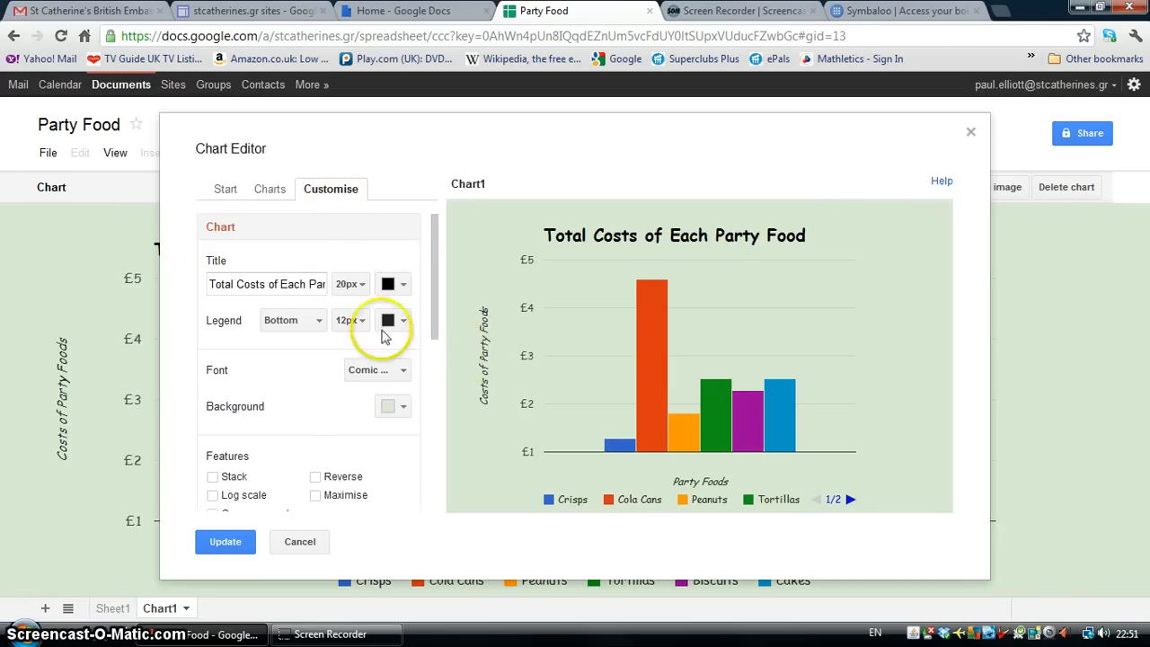
pyautogui.moveTo(435, 334)
pyautogui.mouseDown()
pyautogui.moveTo(430, 509)
pyautogui.moveTo(435, 325)
pyautogui.mouseUp()
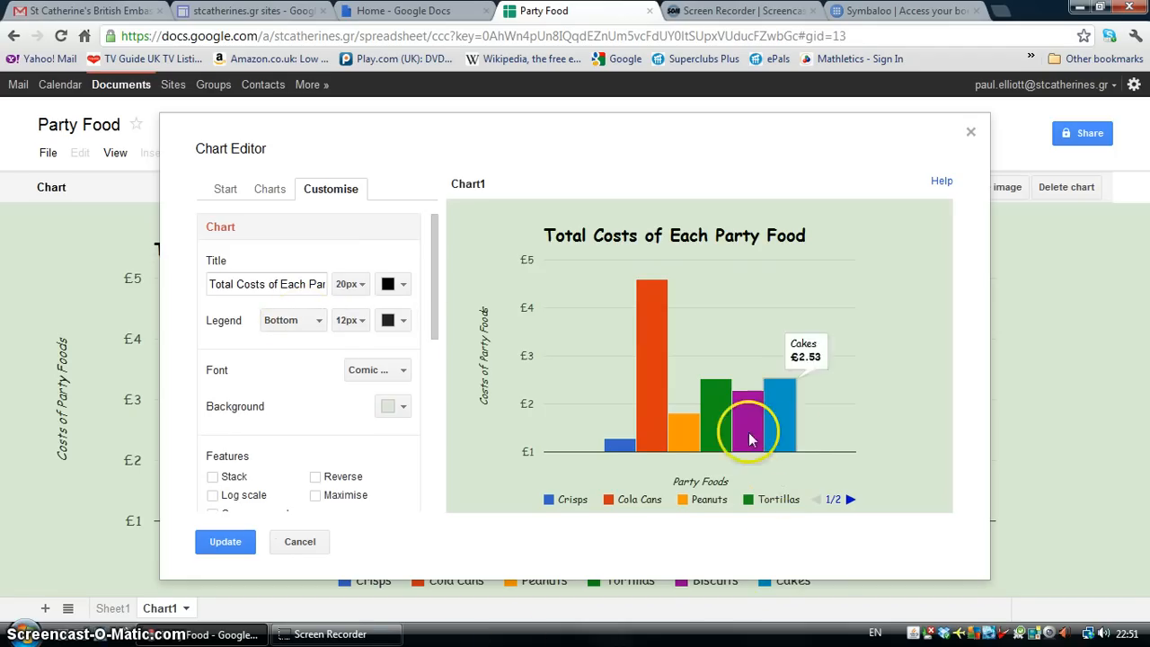
pyautogui.moveTo(660, 447)
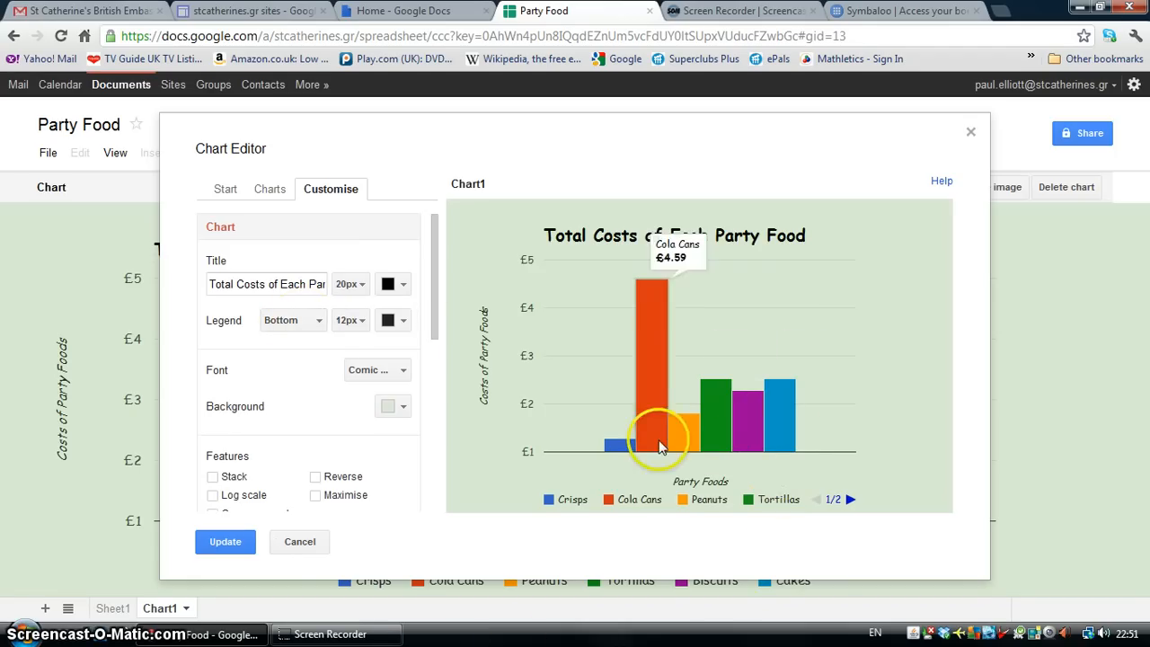
pyautogui.click(225, 543)
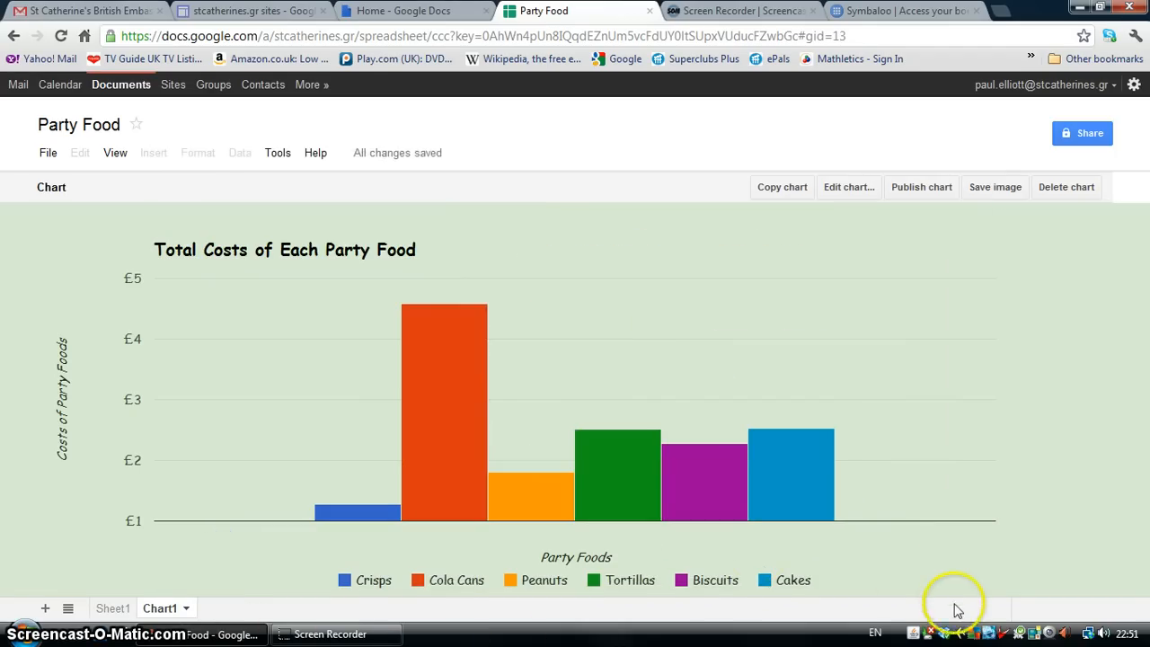